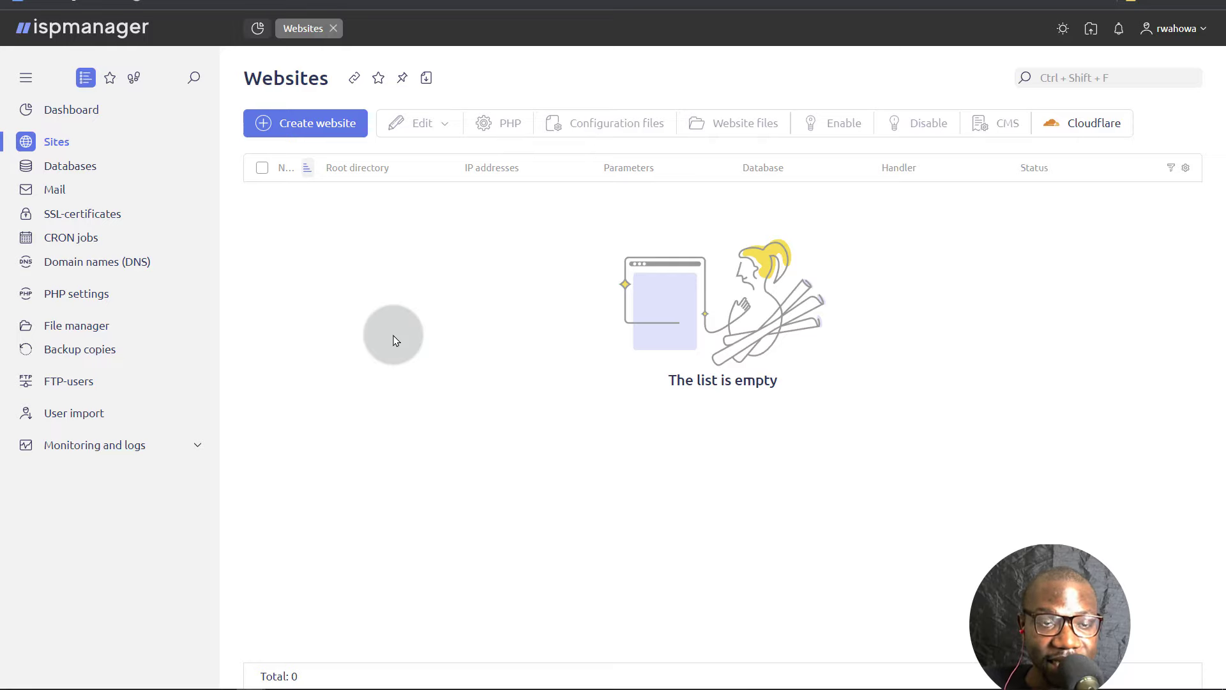
- Bring the Cloudflare DNS records window for tutoryou.xyz to the front
mouse_move(335, 683)
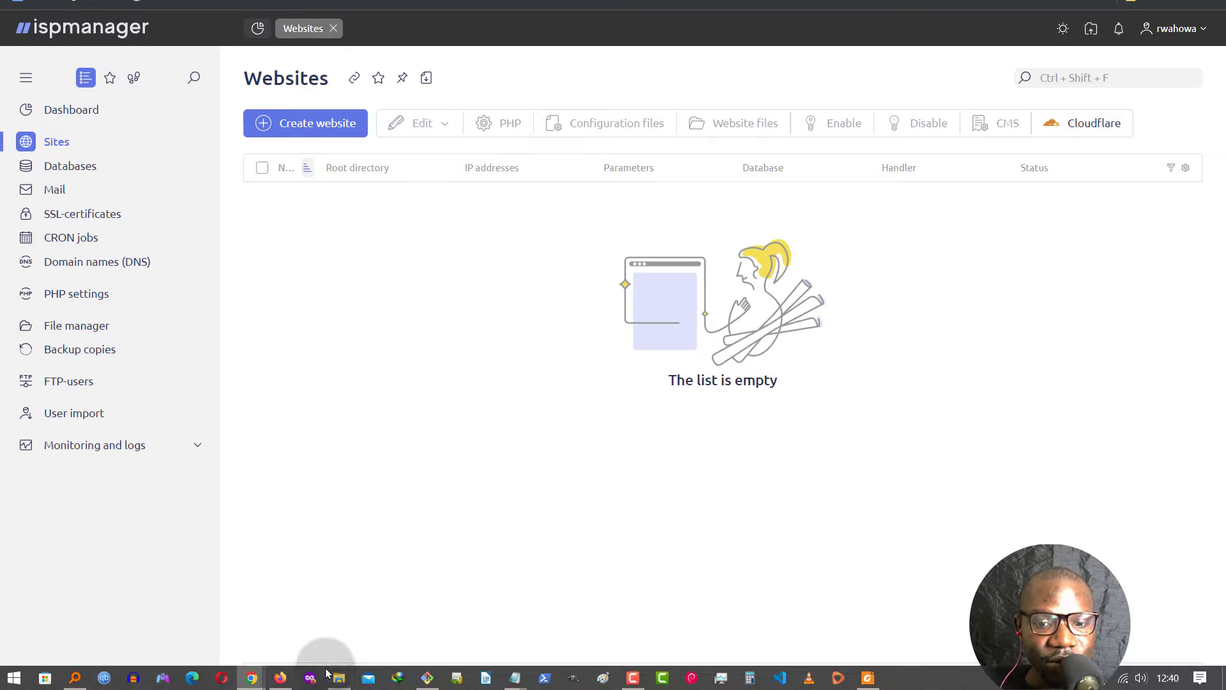
mouse_move(281, 679)
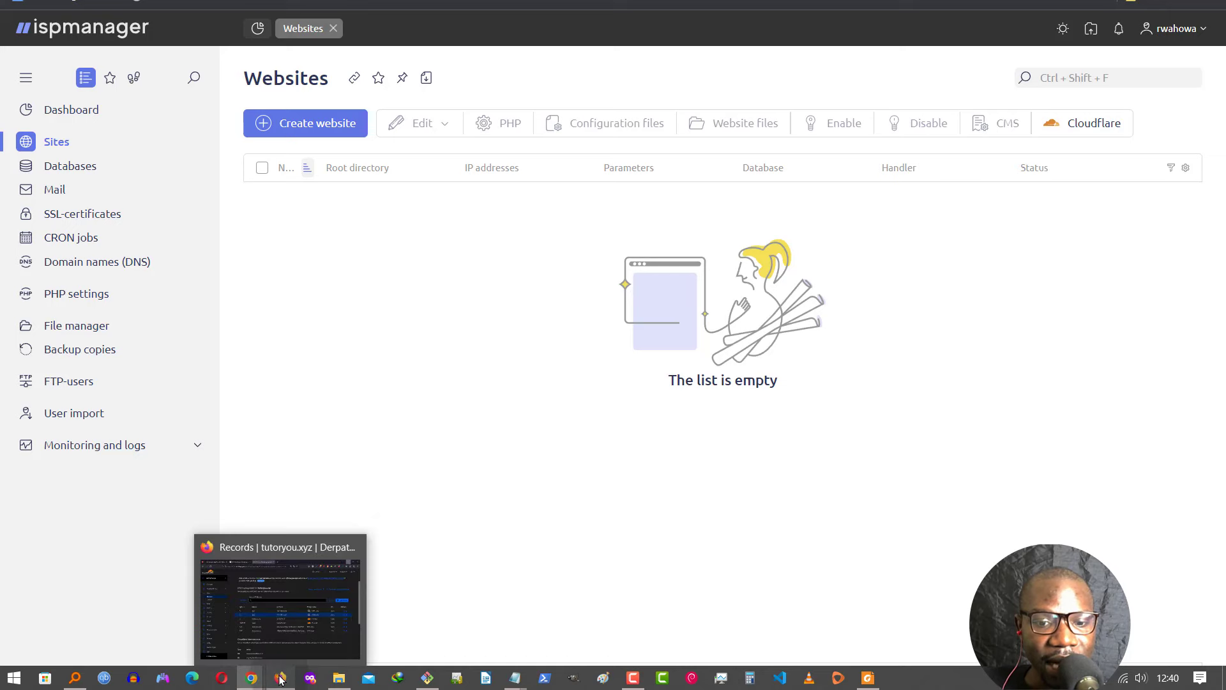
left_click(287, 613)
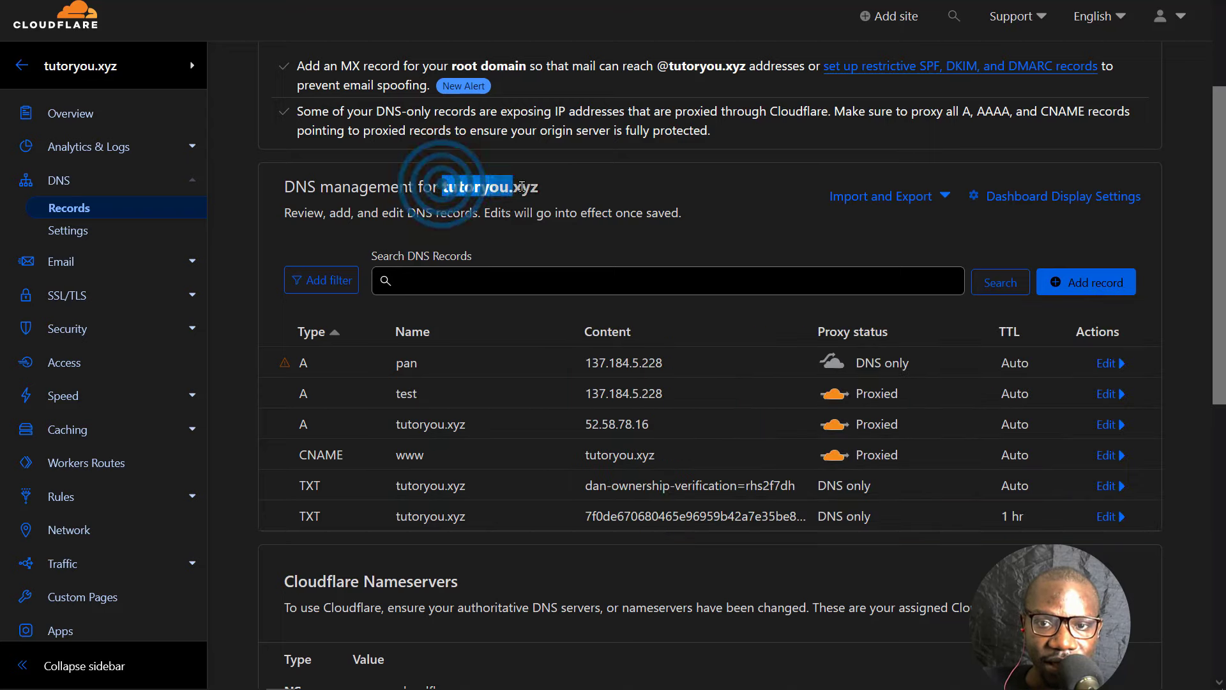
- Copy the domain tutoryou.xyz, select the 'test' record name, and return to ispmanager
right_click(507, 184)
left_click(555, 374)
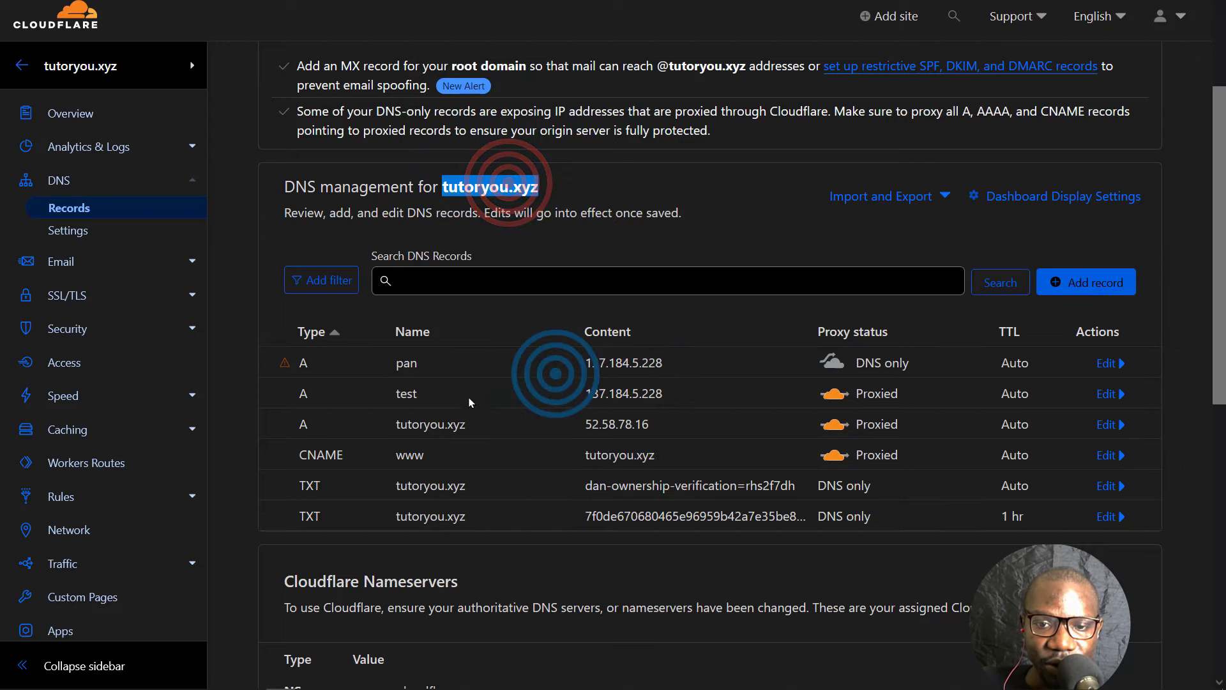
left_click_drag(396, 393, 410, 392)
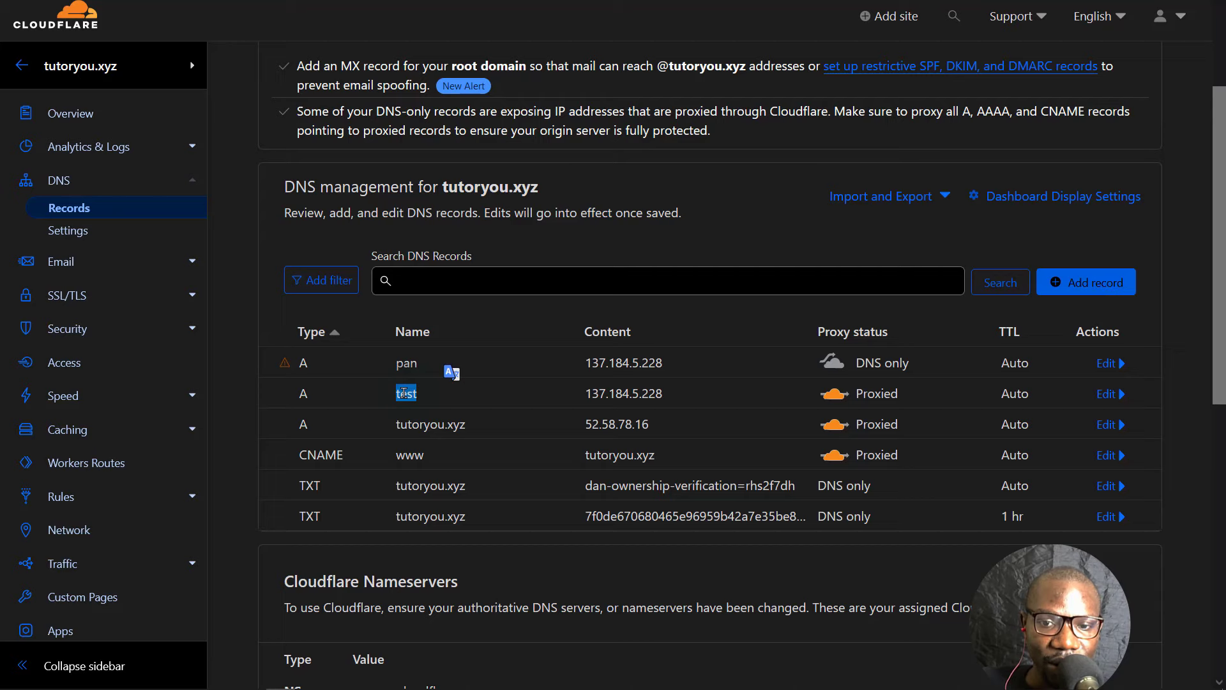
mouse_move(255, 678)
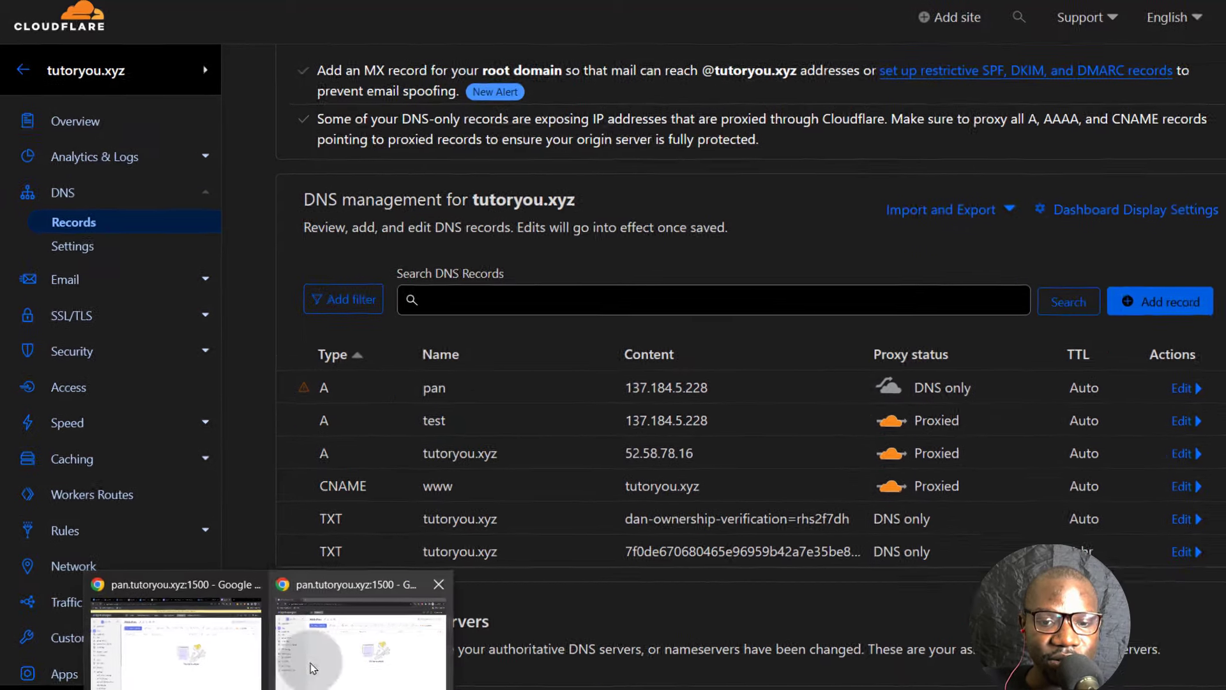
left_click(322, 629)
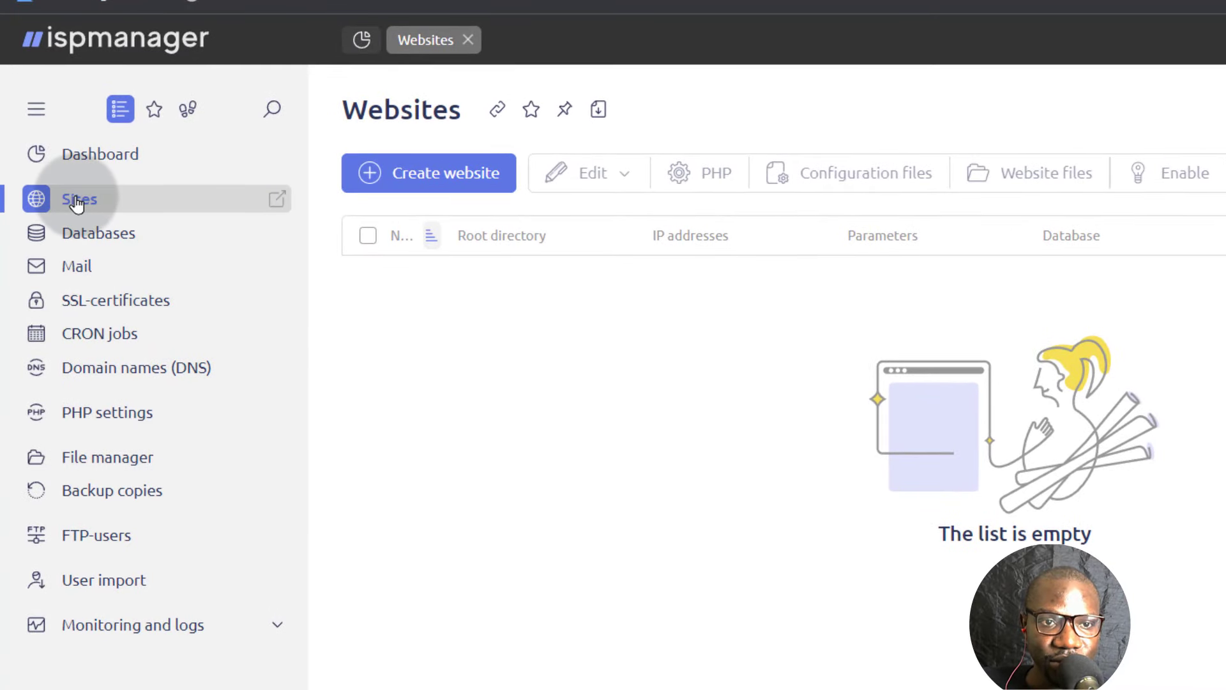
- Start a new website with domain test.tutoryou.xyz and directory www/test.tutoryou.xyz
left_click(420, 170)
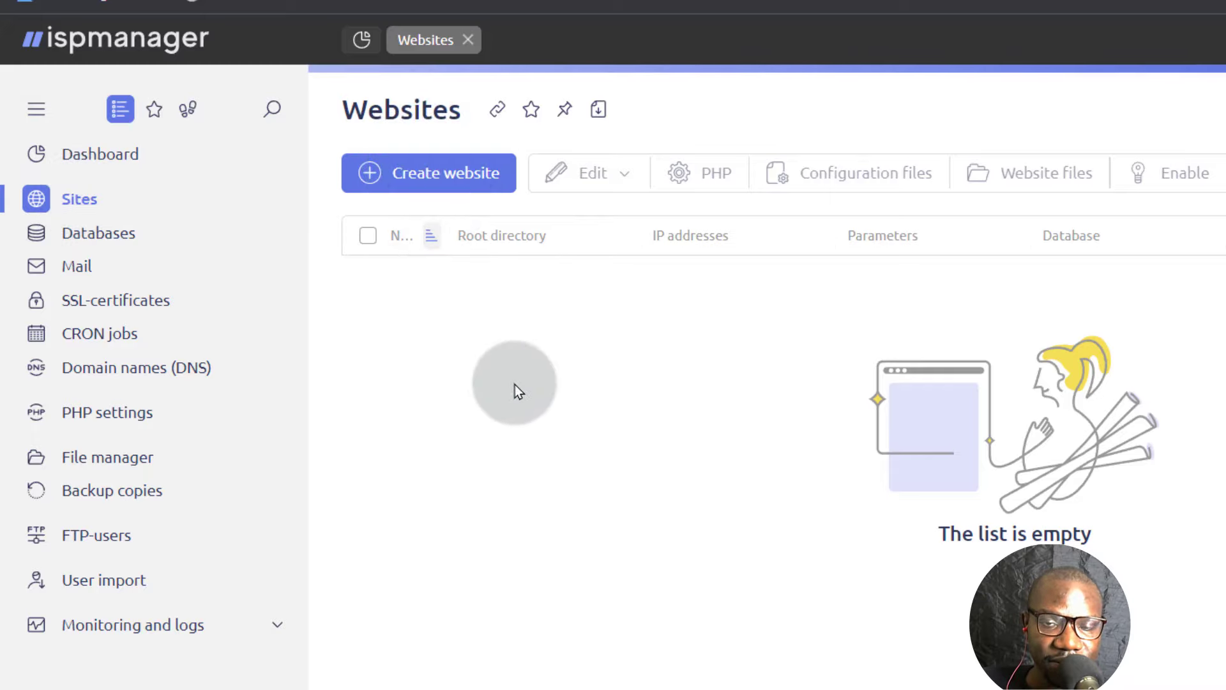
type("test.tutoryou.xyz")
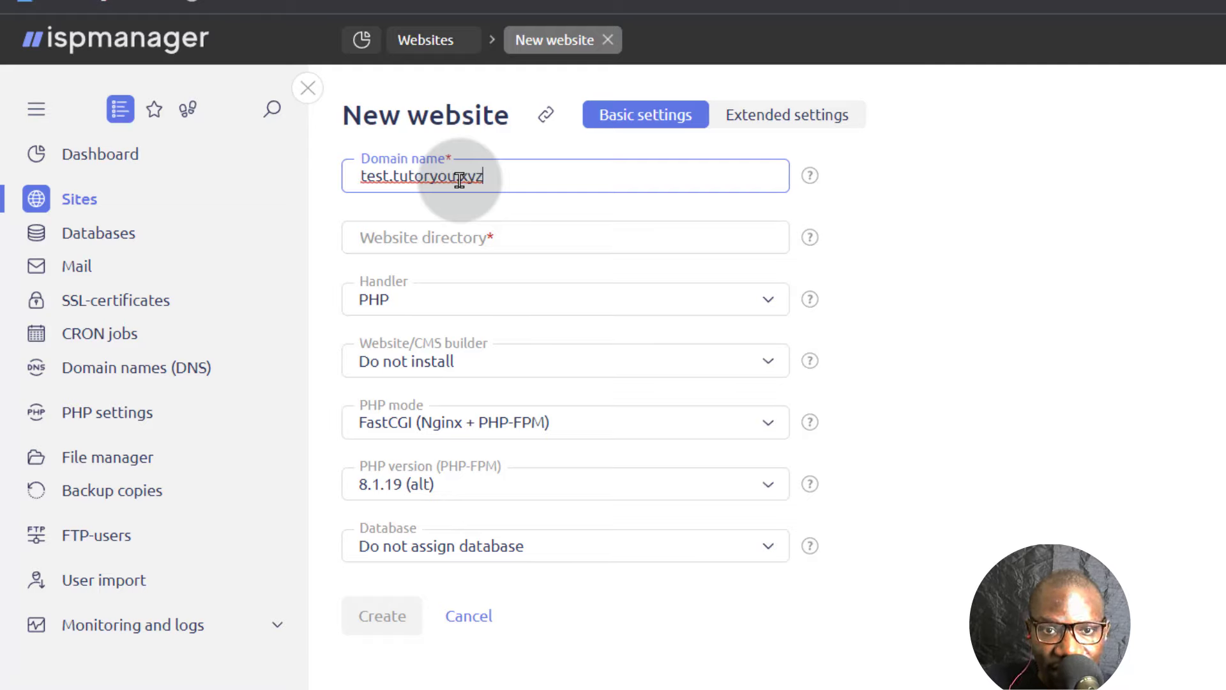
left_click(412, 233)
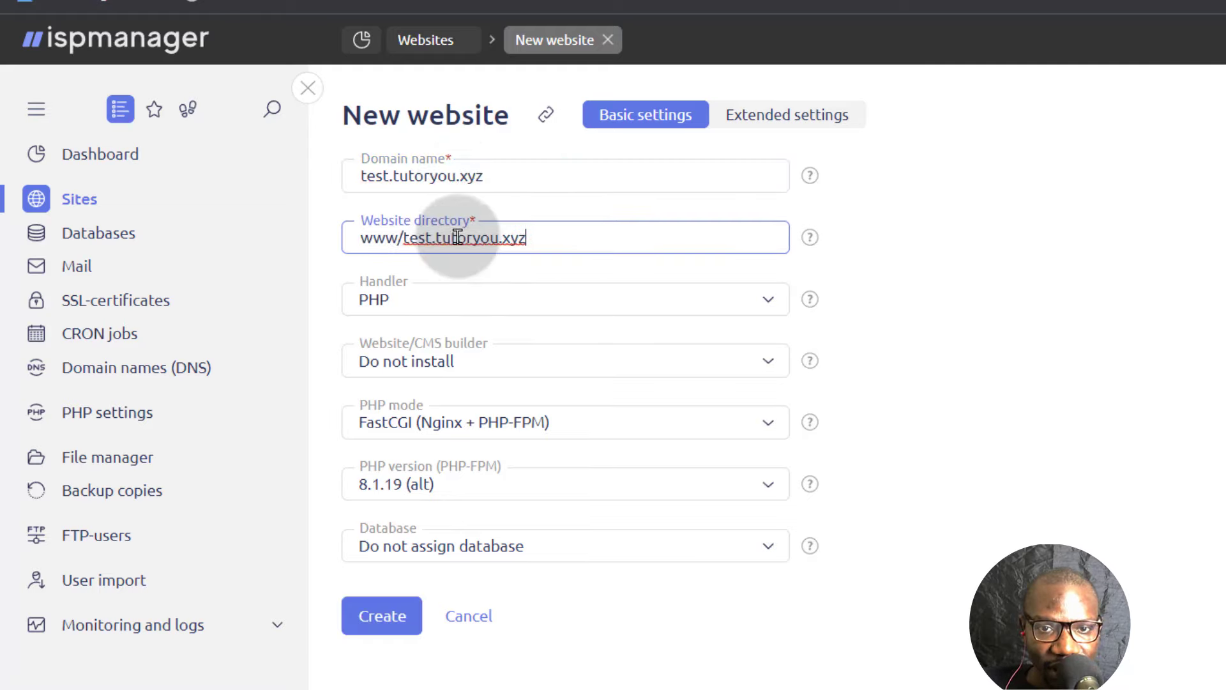
left_click_drag(403, 235, 531, 236)
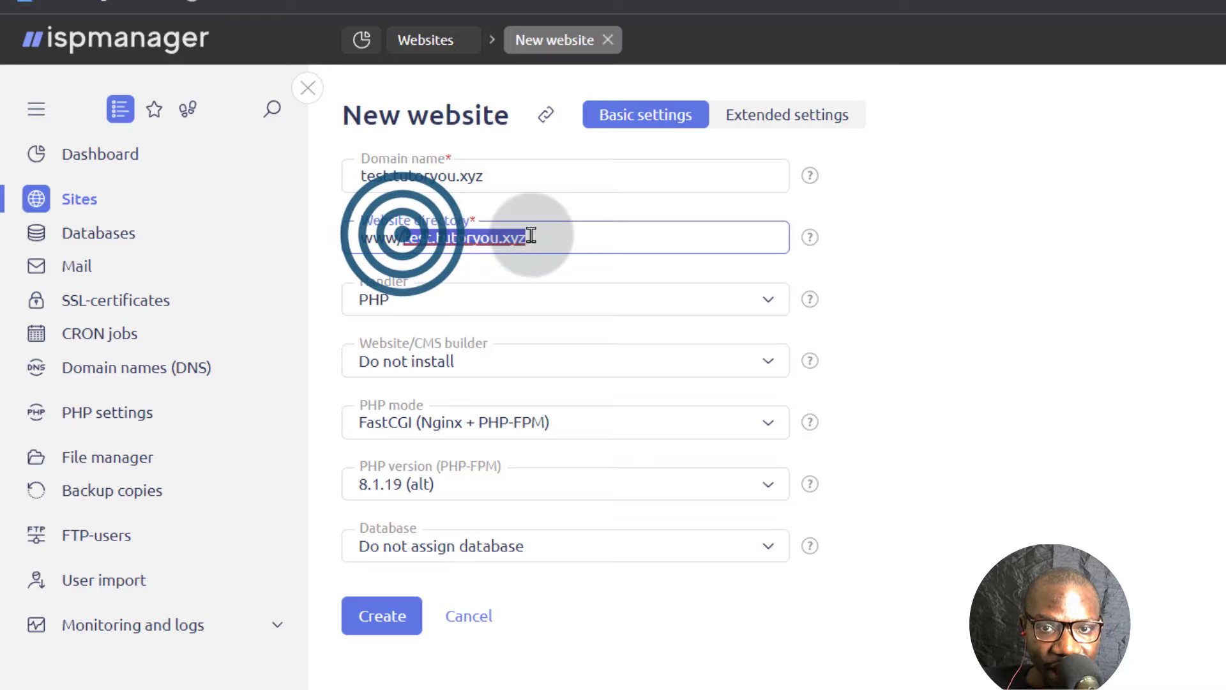
left_click(538, 236)
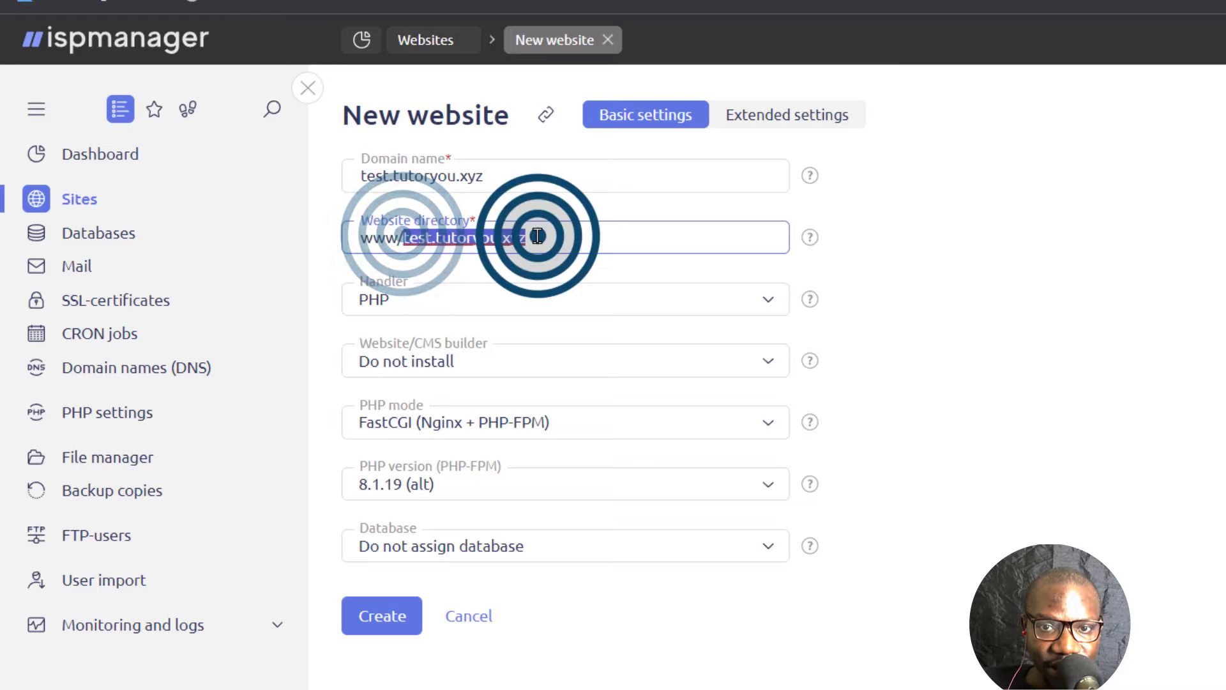
- Review the Handler options, leaving the handler set to PHP
left_click(427, 307)
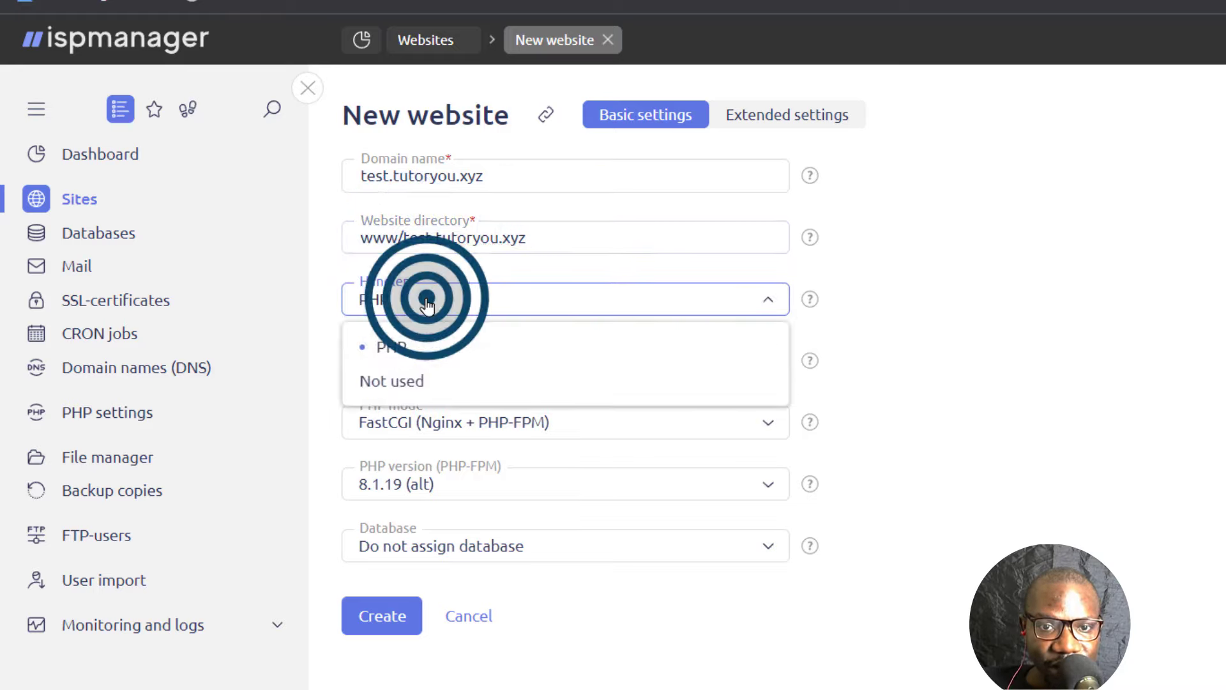
left_click(392, 302)
left_click(408, 303)
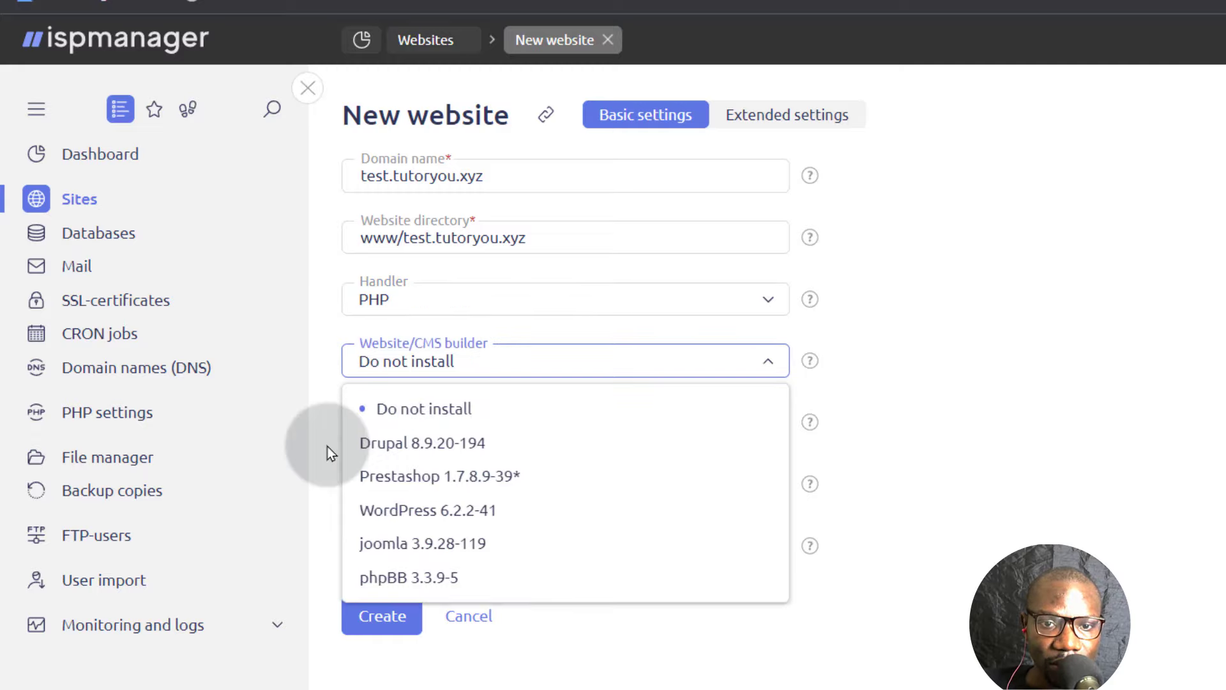
left_click(328, 445)
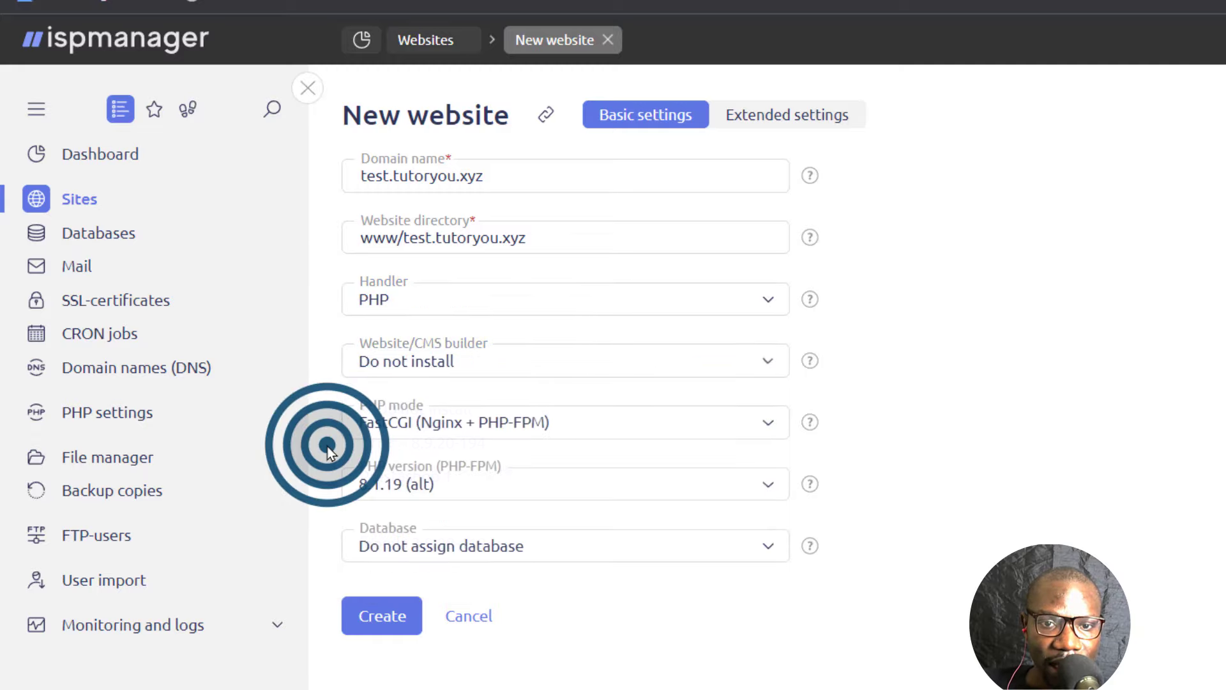
- Choose WordPress 6.2.2-41 as the site builder, keeping PHP 8.1.19
left_click(482, 363)
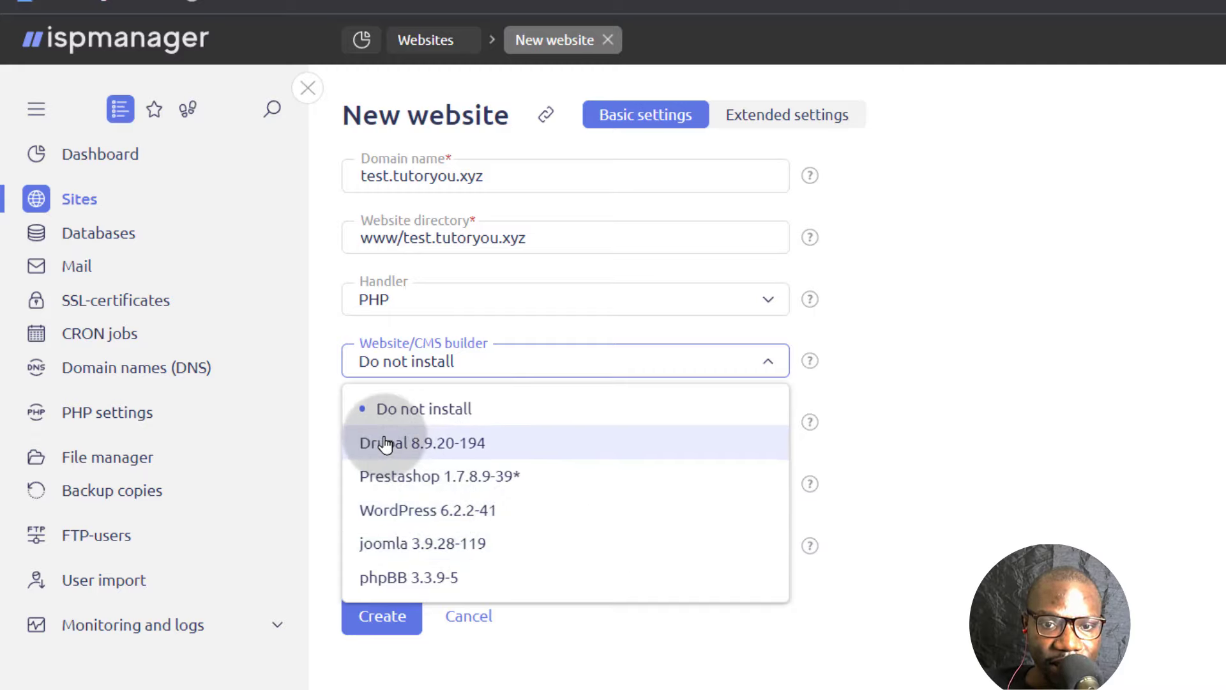
left_click(414, 514)
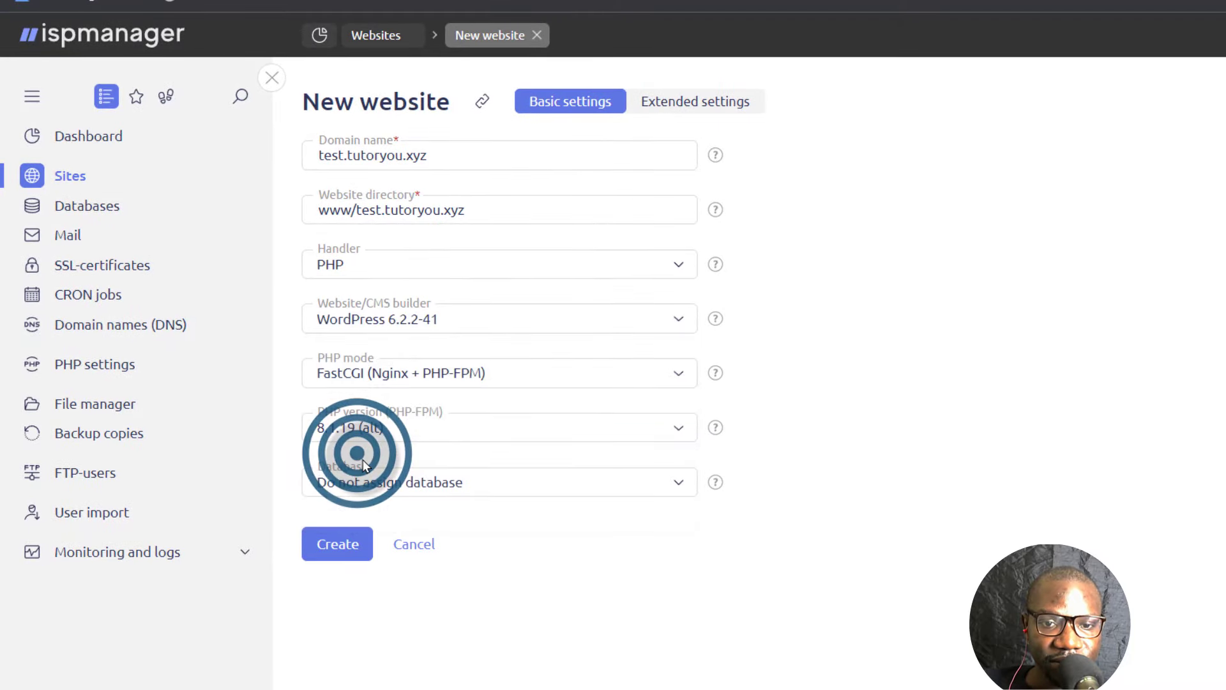
left_click(410, 435)
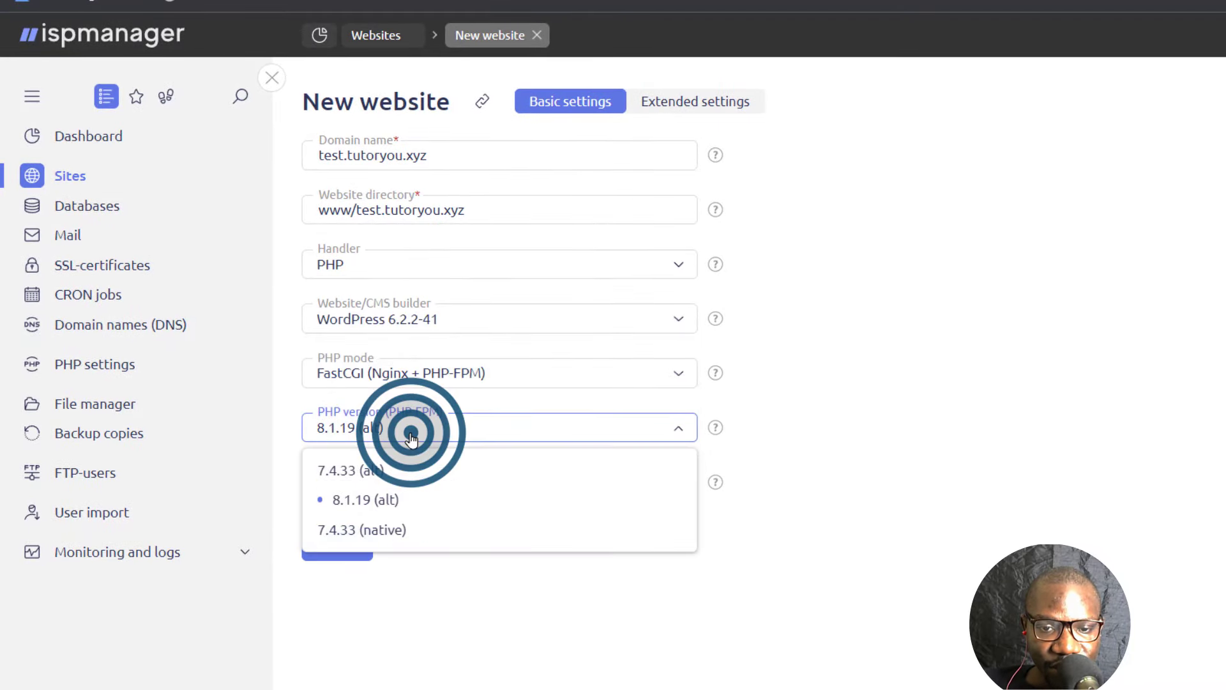
left_click(411, 436)
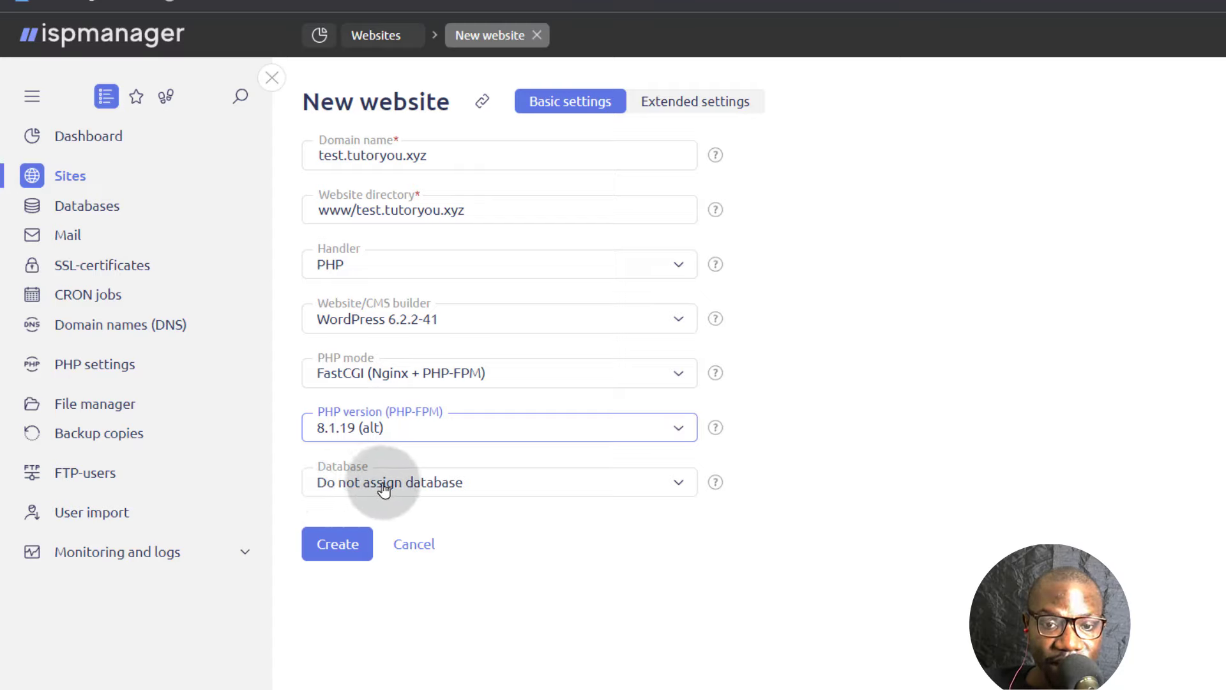
- Leave the database options unchanged and create the WordPress website
left_click(360, 481)
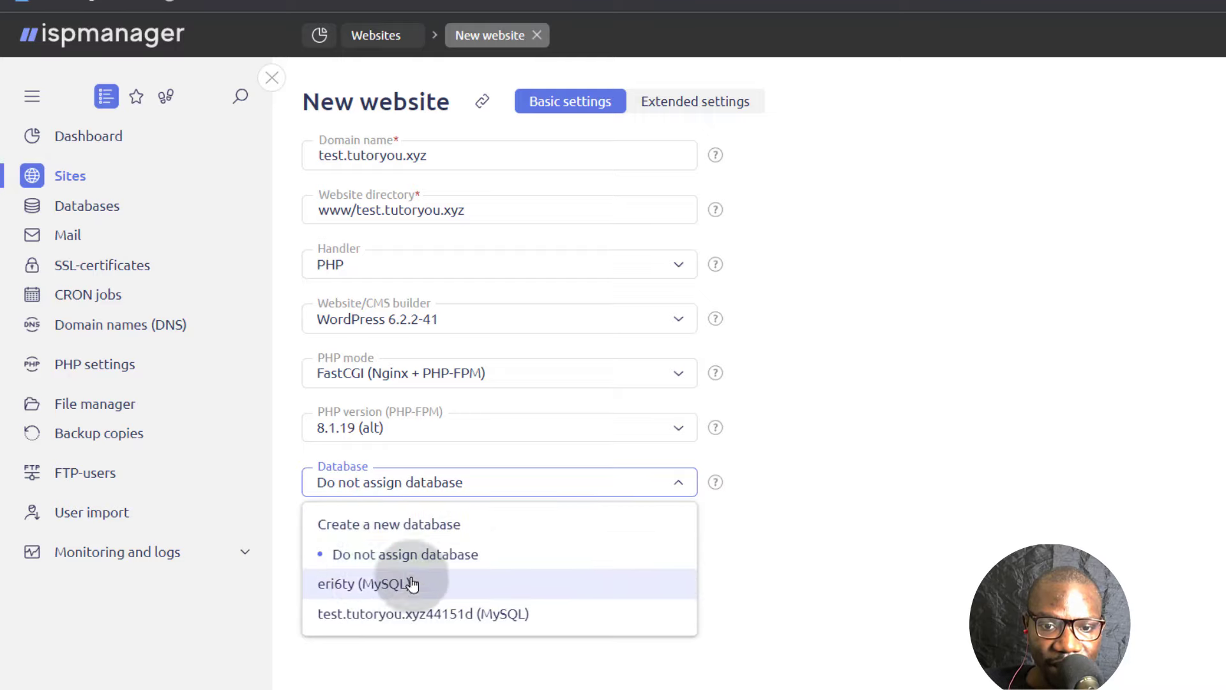
left_click(352, 556)
left_click(413, 558)
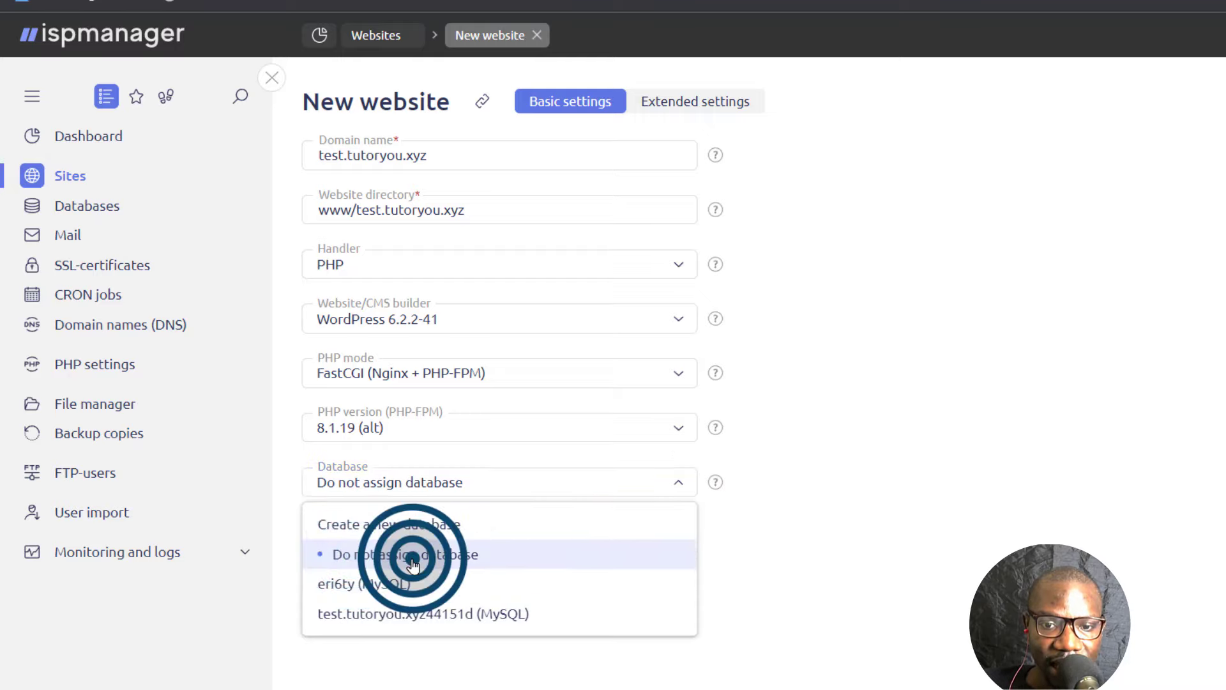
left_click(766, 536)
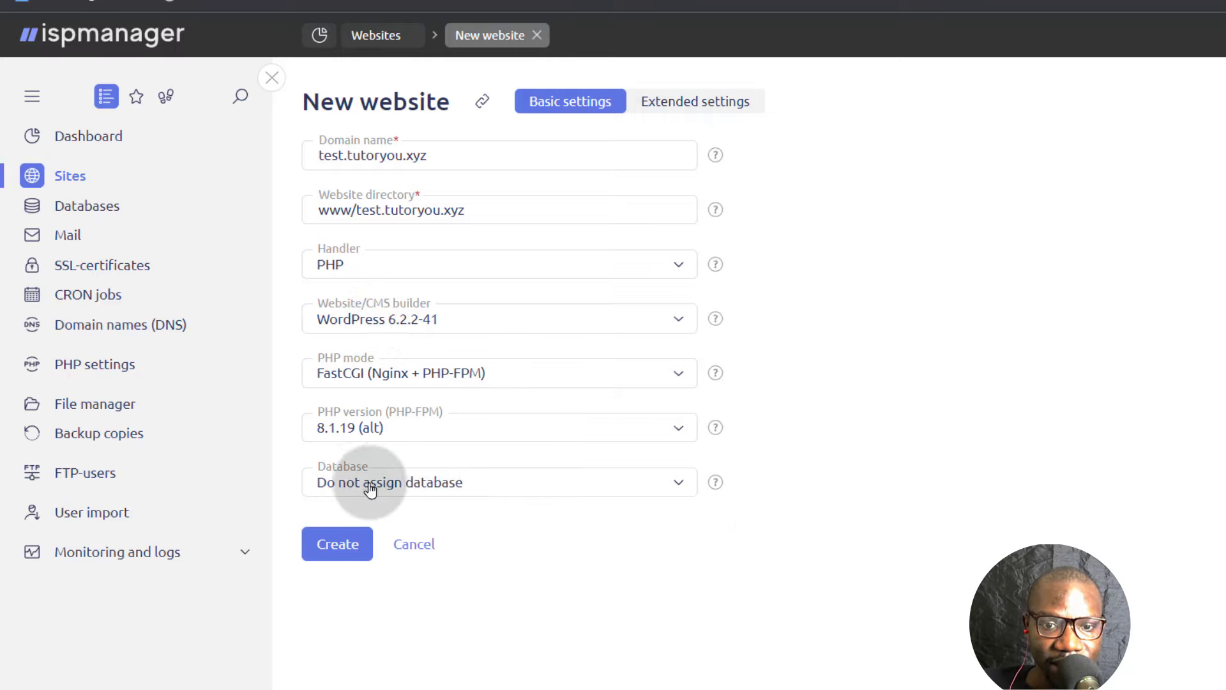
left_click(337, 543)
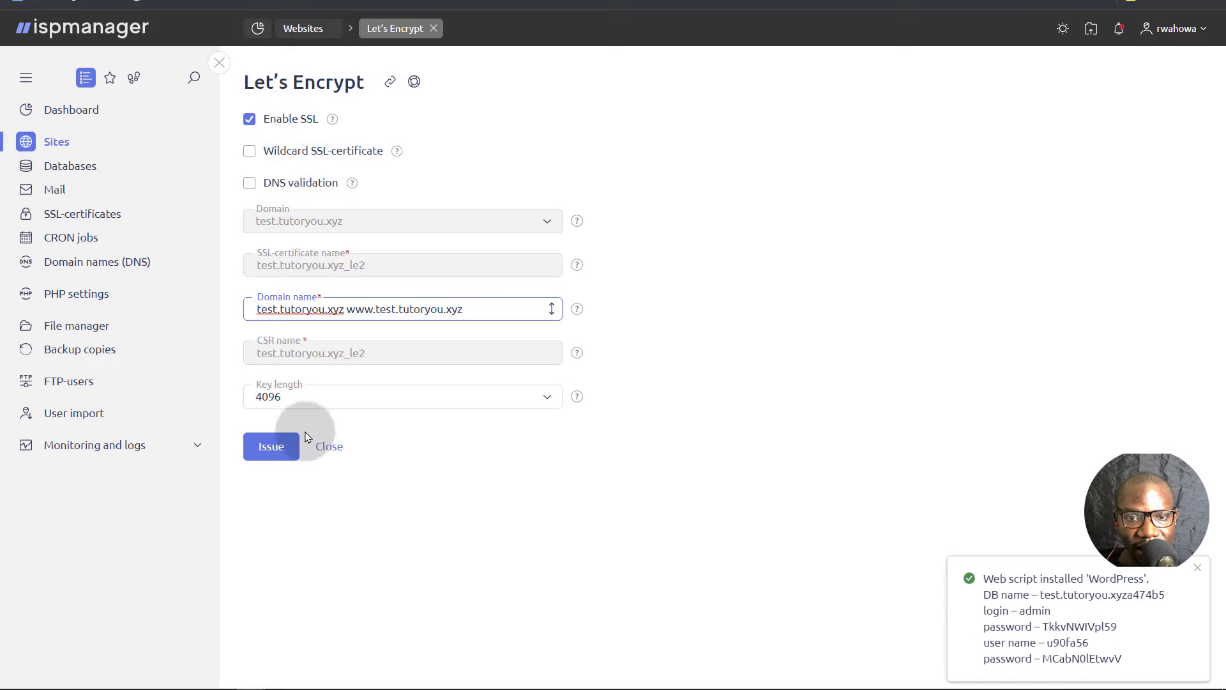
left_click(291, 396)
left_click(290, 396)
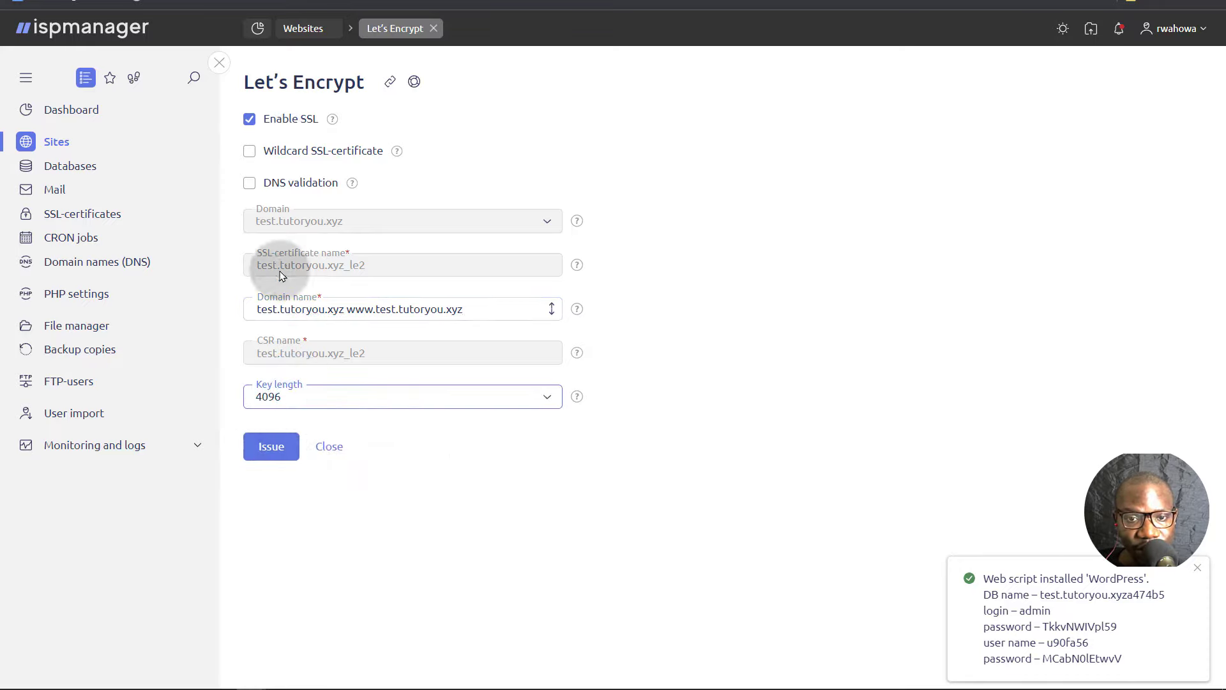
left_click(281, 451)
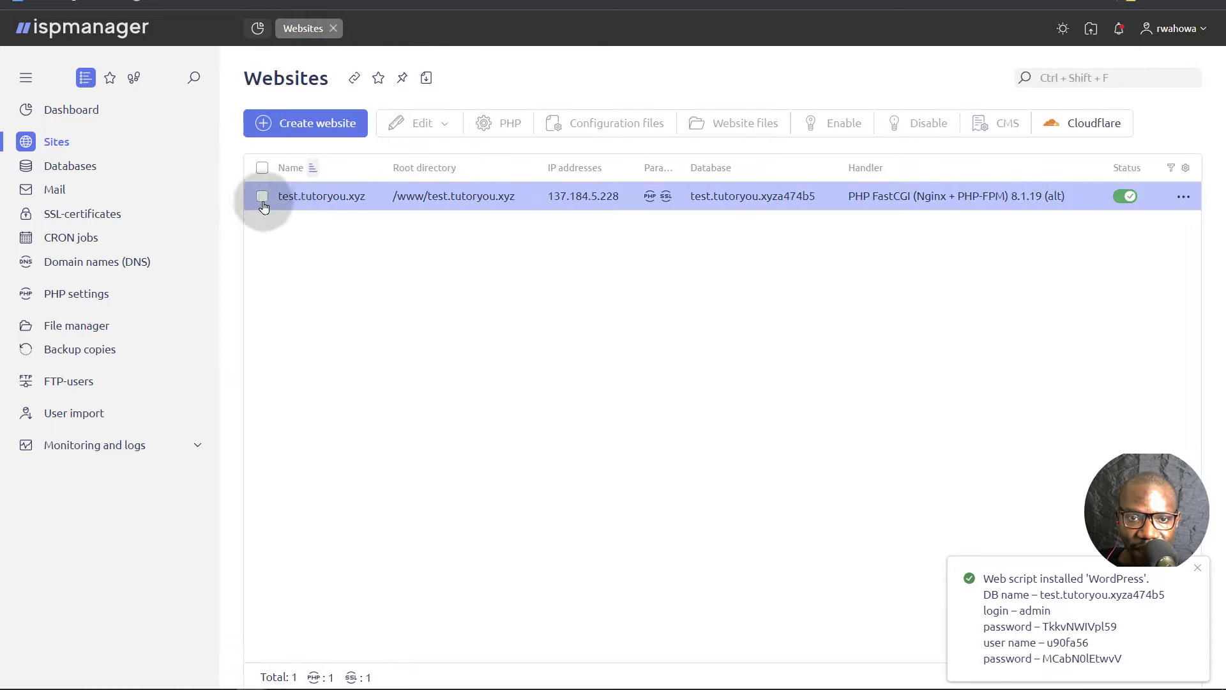
- Open the test.tutoryou.xyz website's settings for editing
left_click(261, 197)
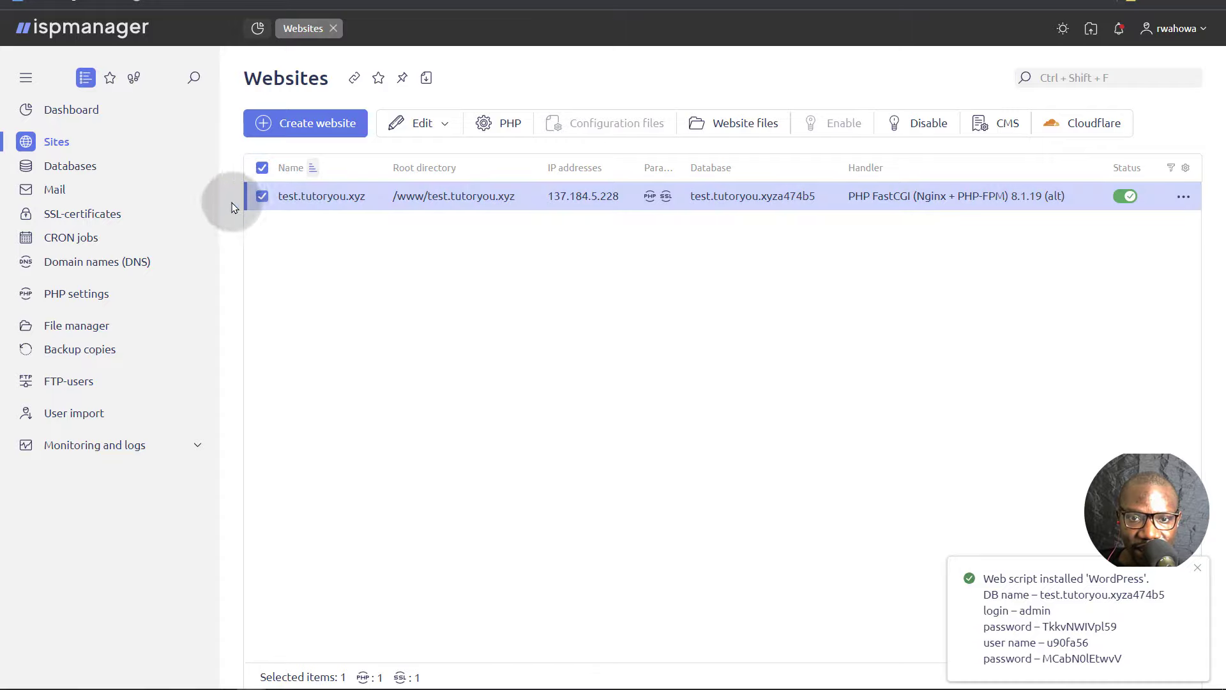
left_click(423, 122)
left_click(418, 155)
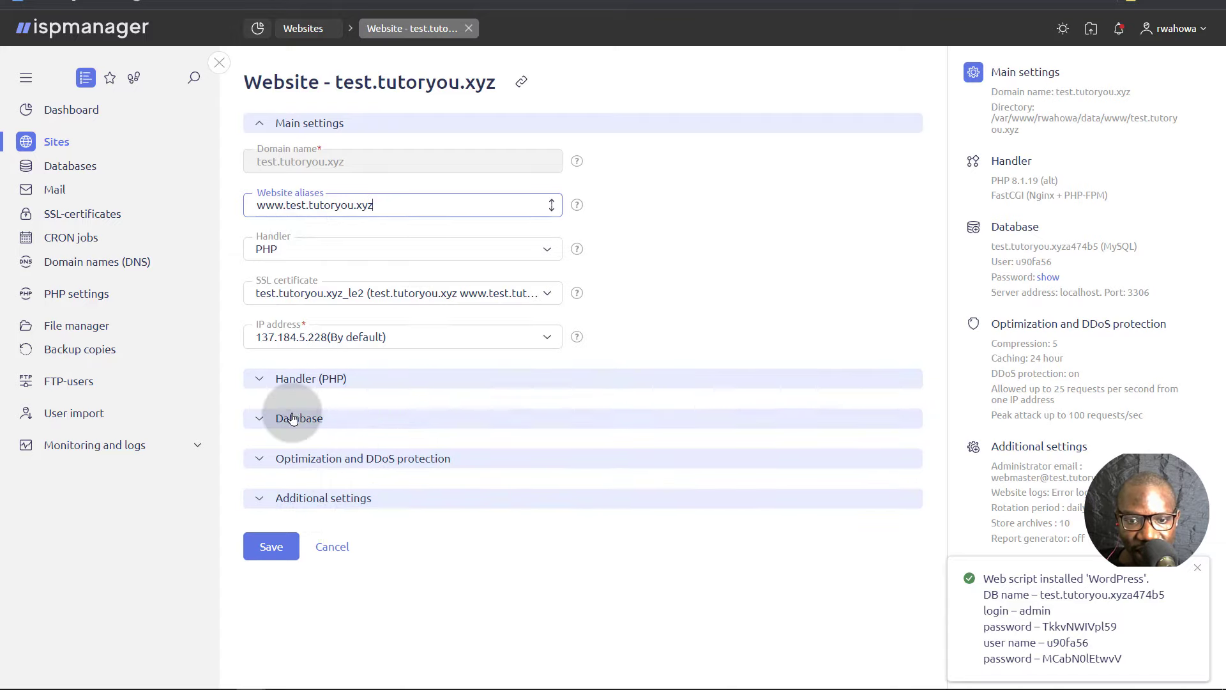
- Set the PHP mode to CGI under Handler (PHP) and check the database settings
left_click(300, 380)
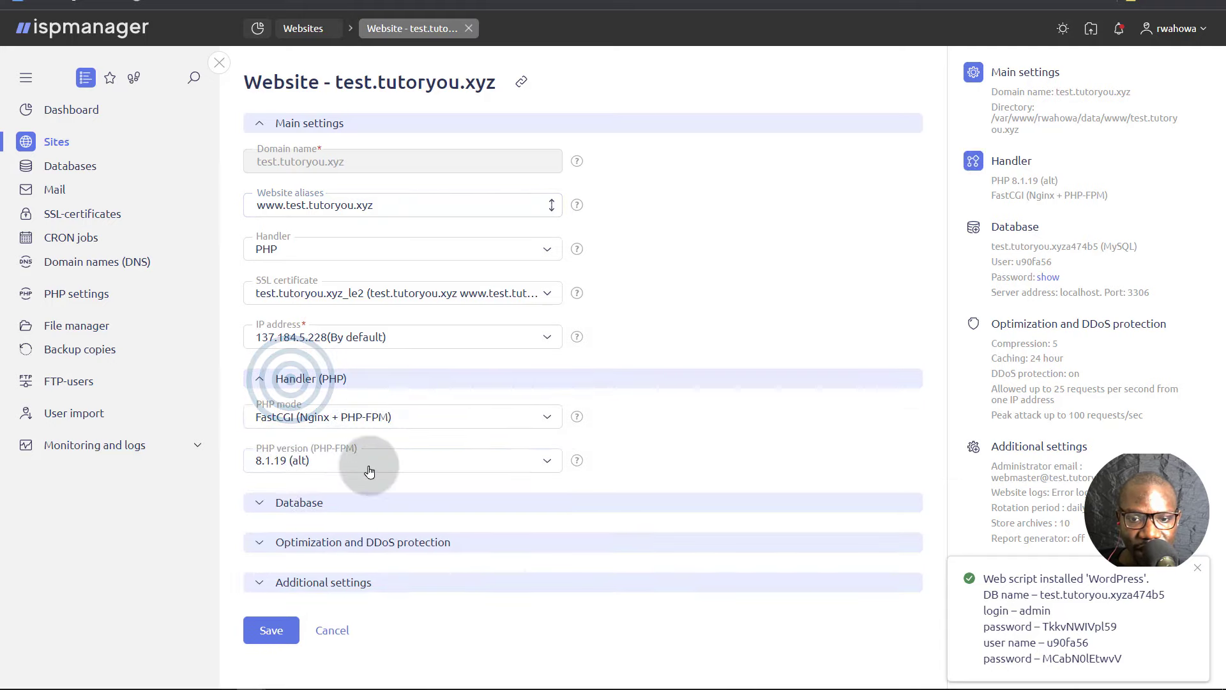
left_click(418, 418)
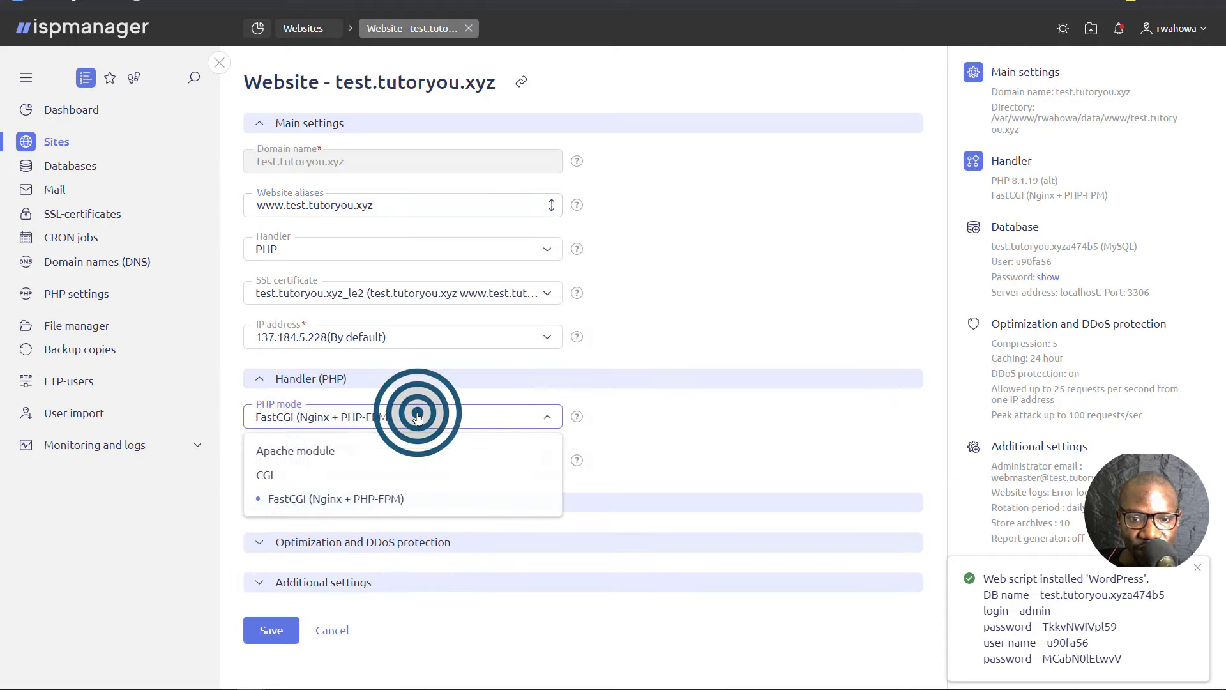
left_click(265, 474)
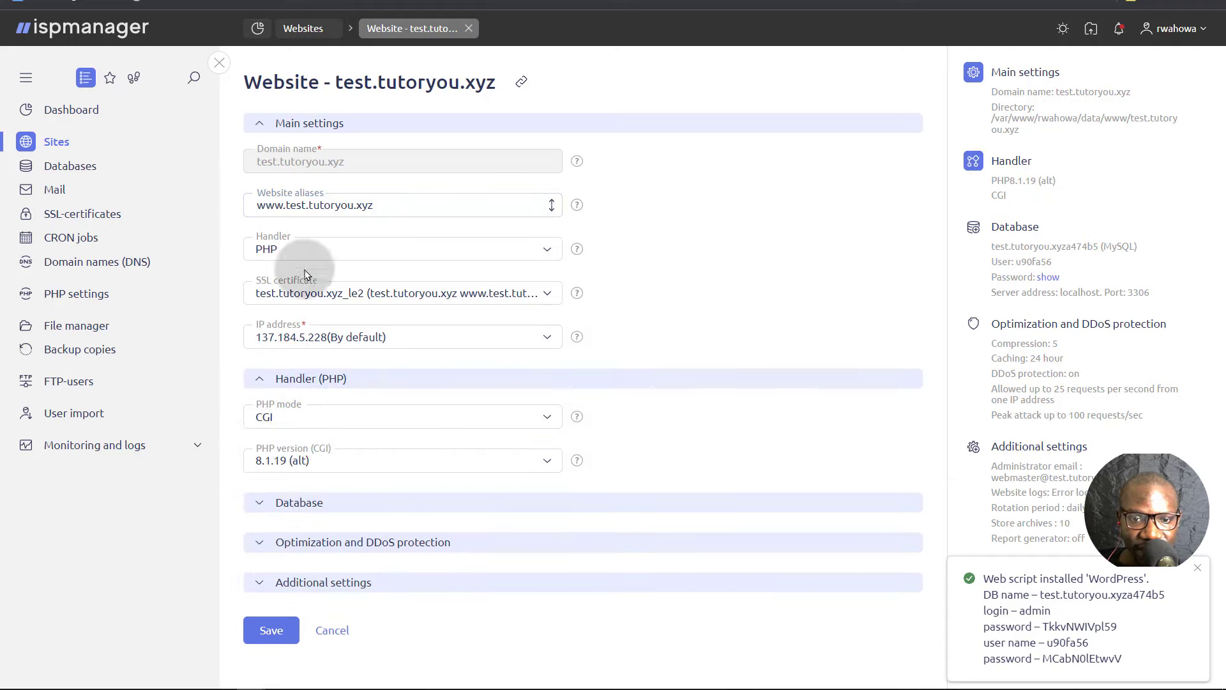
left_click(307, 415)
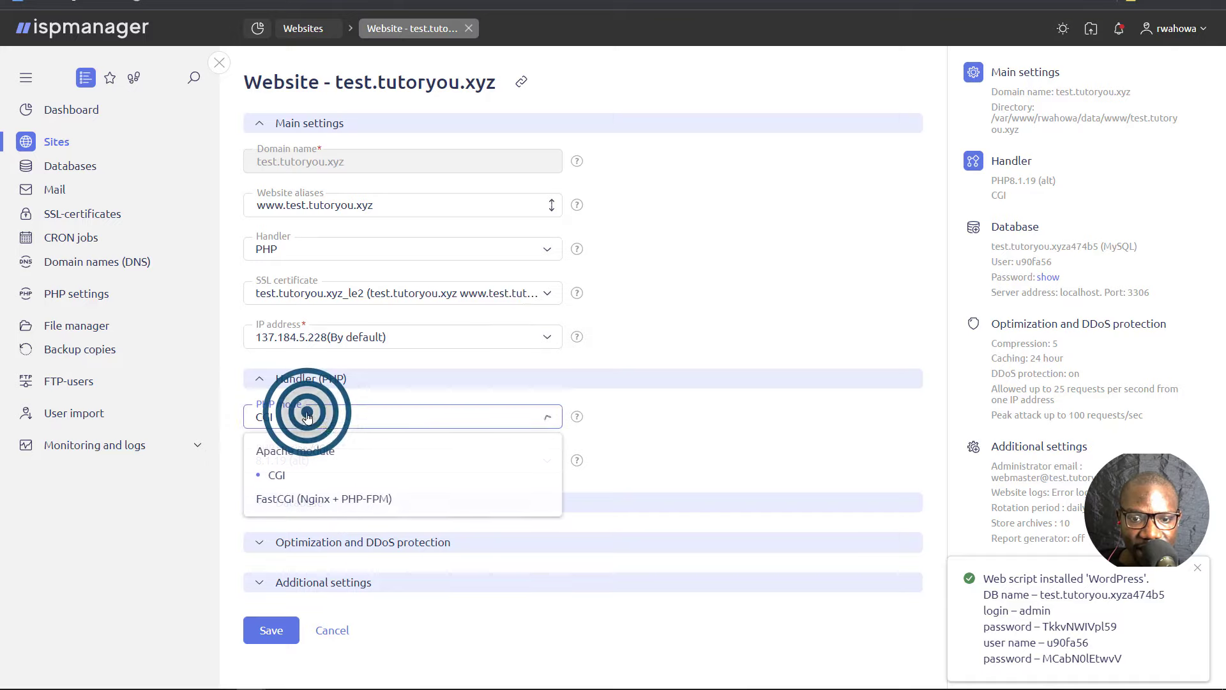
left_click(277, 474)
left_click(238, 425)
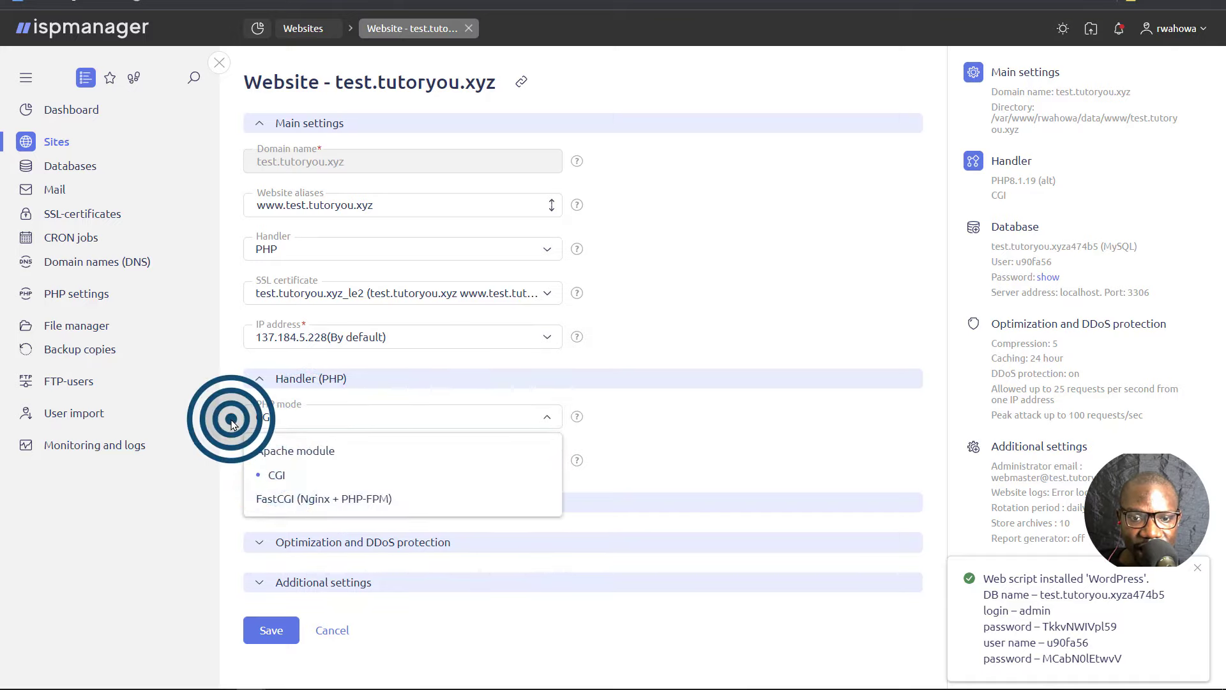
left_click(307, 417)
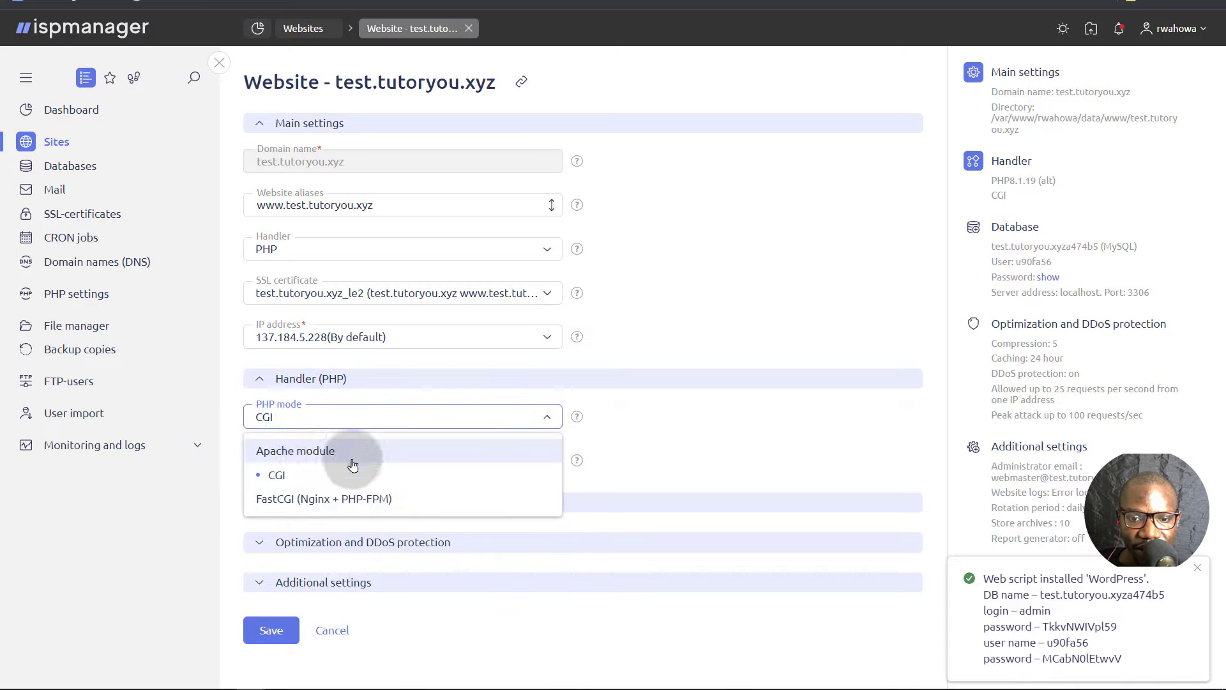
left_click(224, 407)
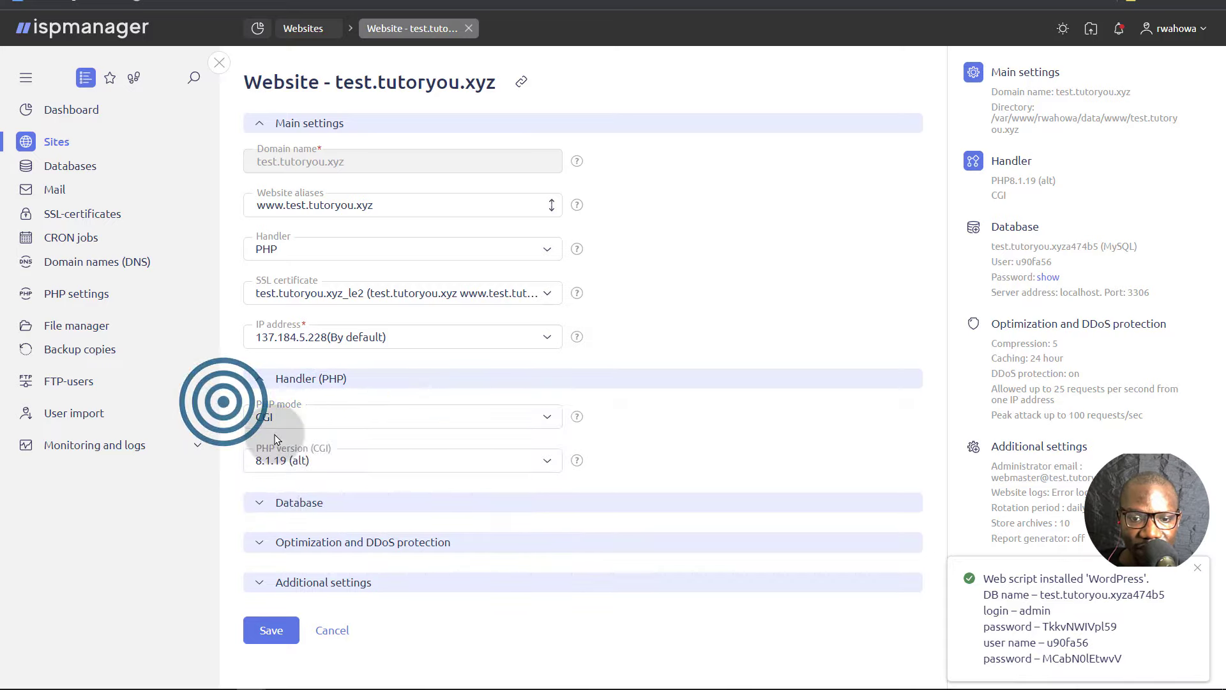
left_click(266, 502)
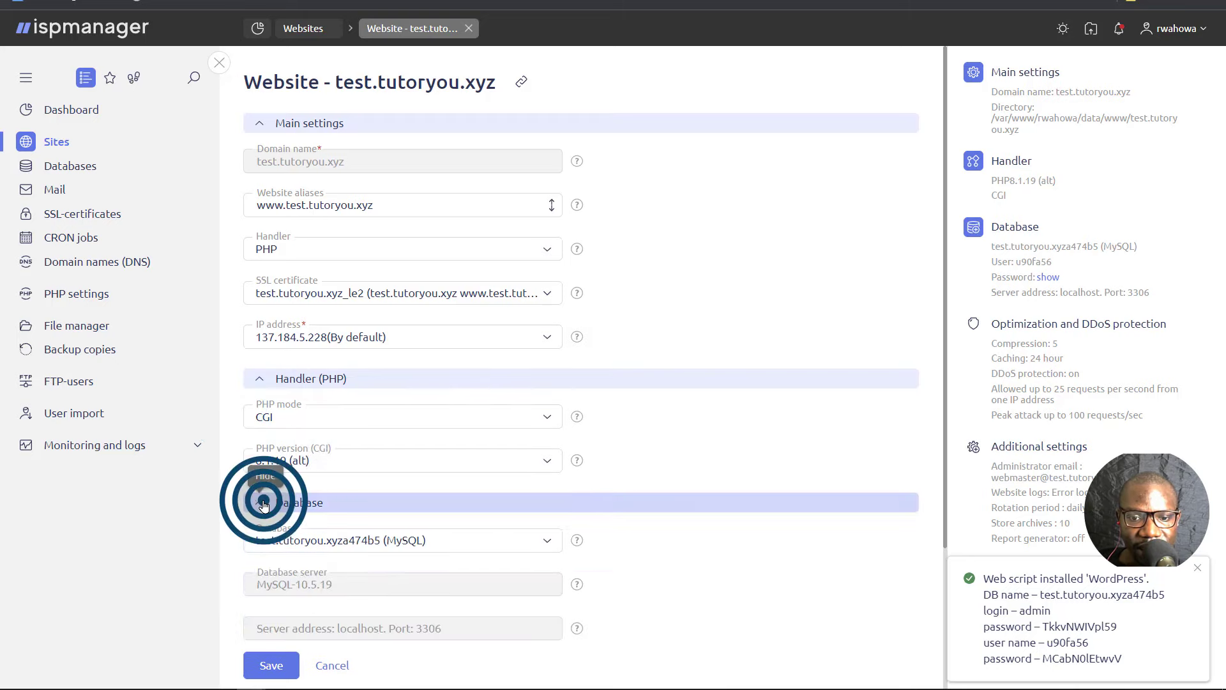
scroll(345, 486, "down", 3)
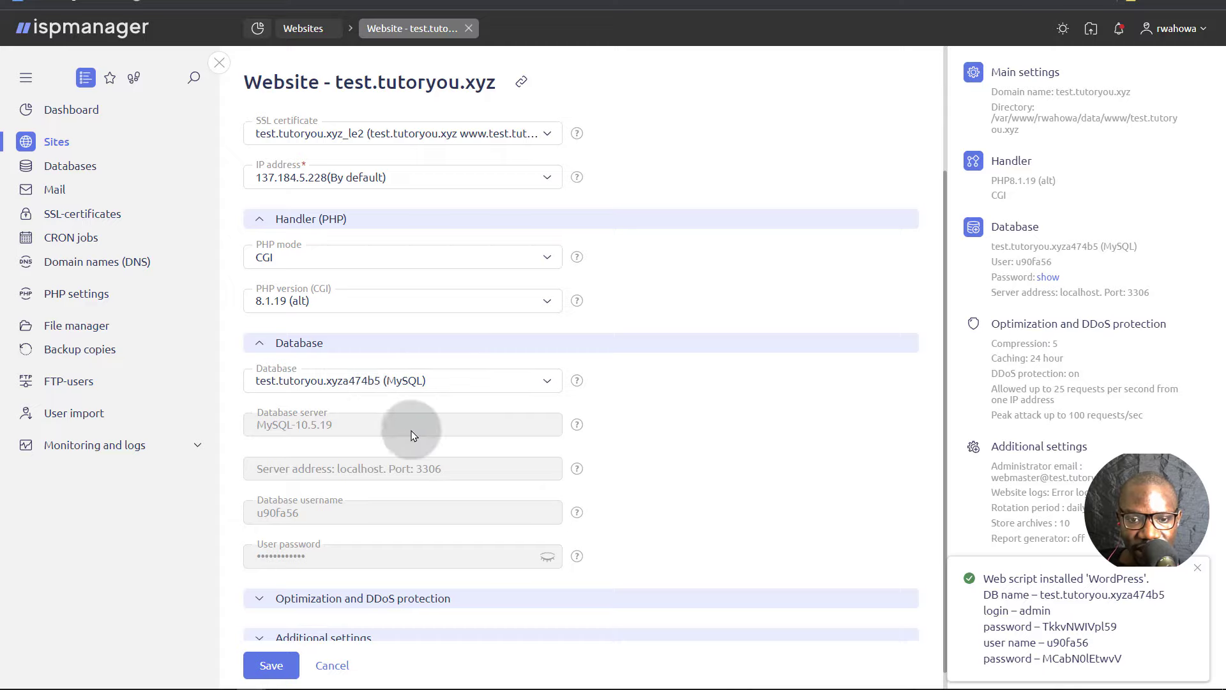
scroll(358, 604, "down", 1)
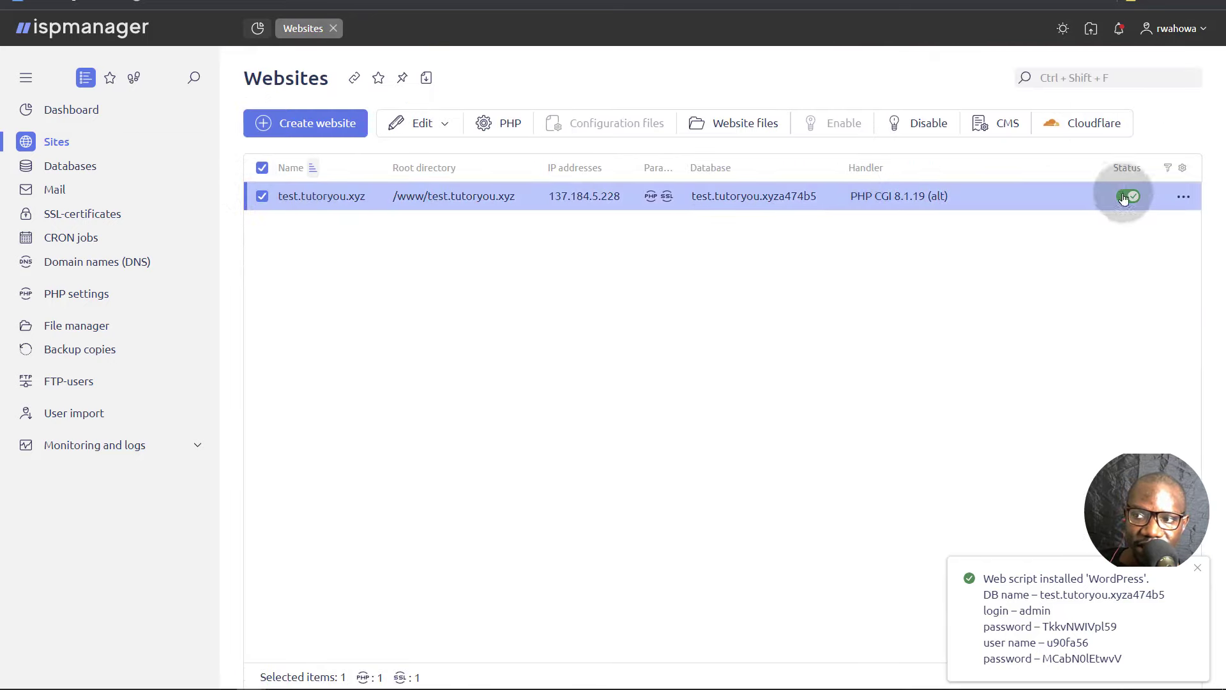
- Open test.tutoryou.xyz in the browser and select the generated login details in the notification
left_click(1183, 199)
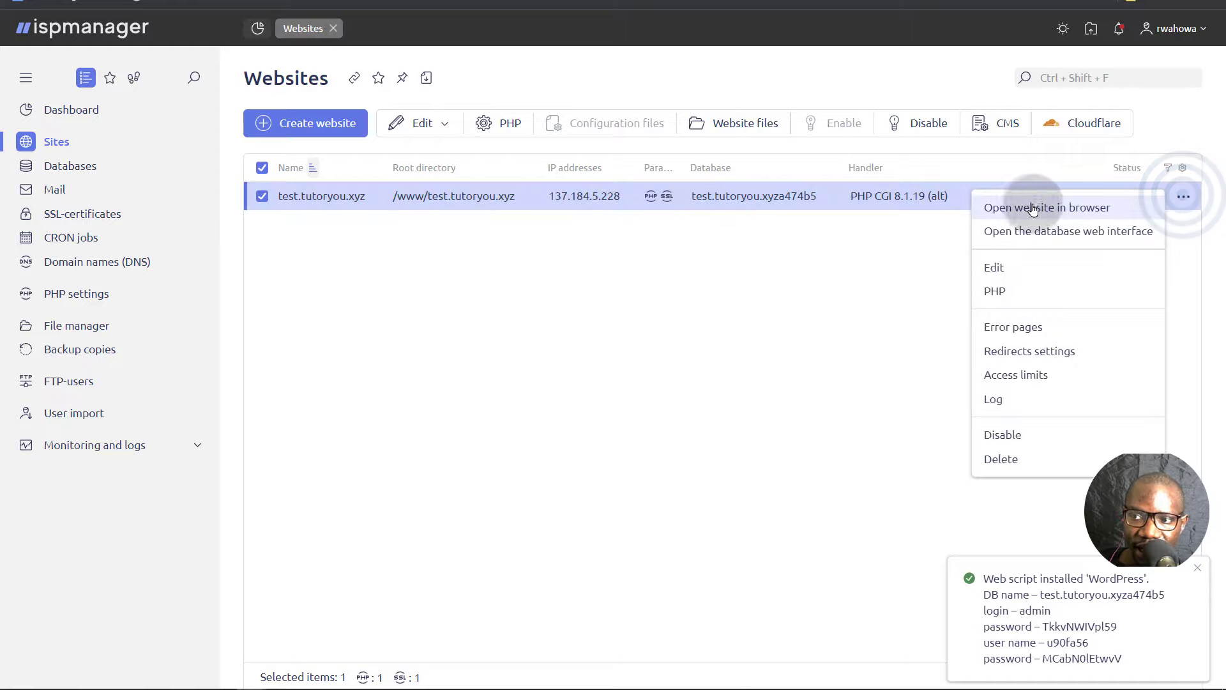
left_click(1000, 210)
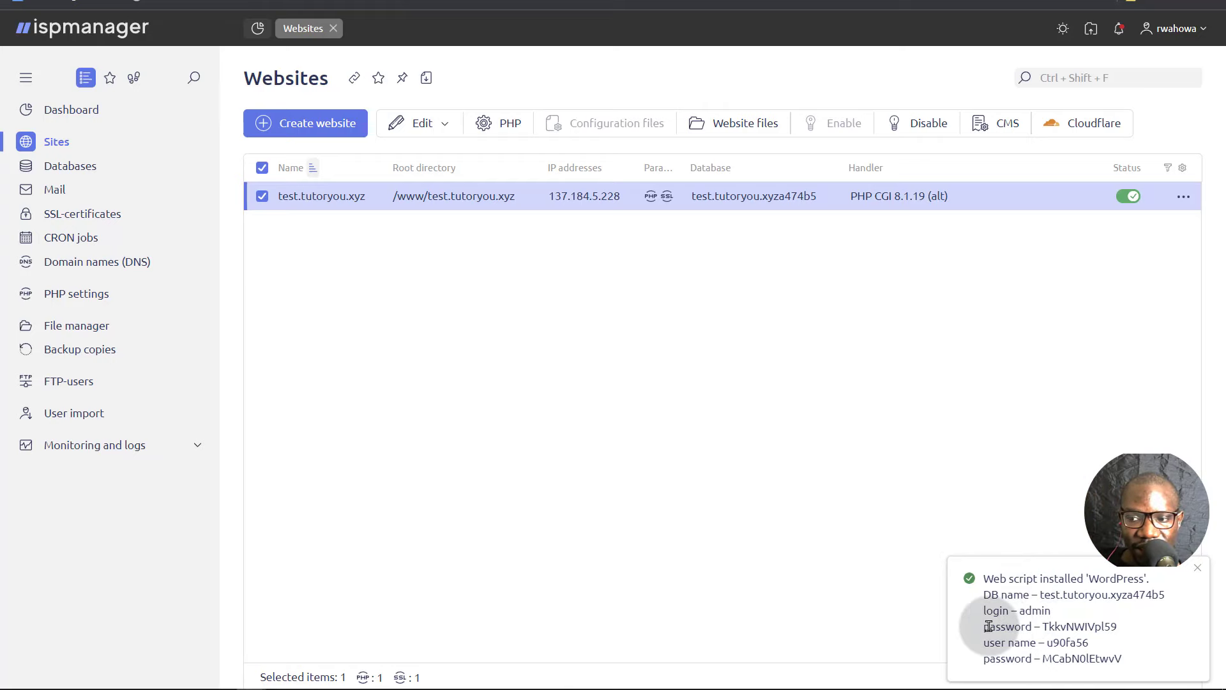
left_click_drag(986, 626, 1132, 660)
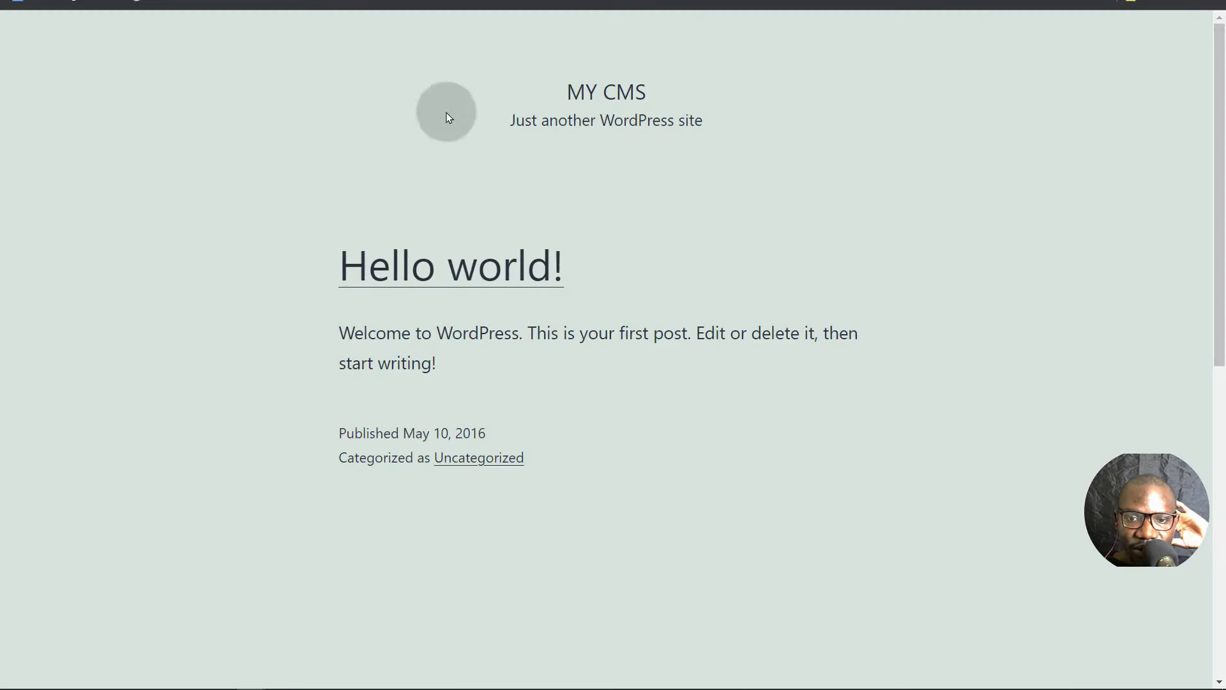
- Scroll through the live MY CMS WordPress front page with its Hello world! post
scroll(405, 249, "down", 6)
scroll(405, 240, "up", 6)
scroll(395, 233, "down", 9)
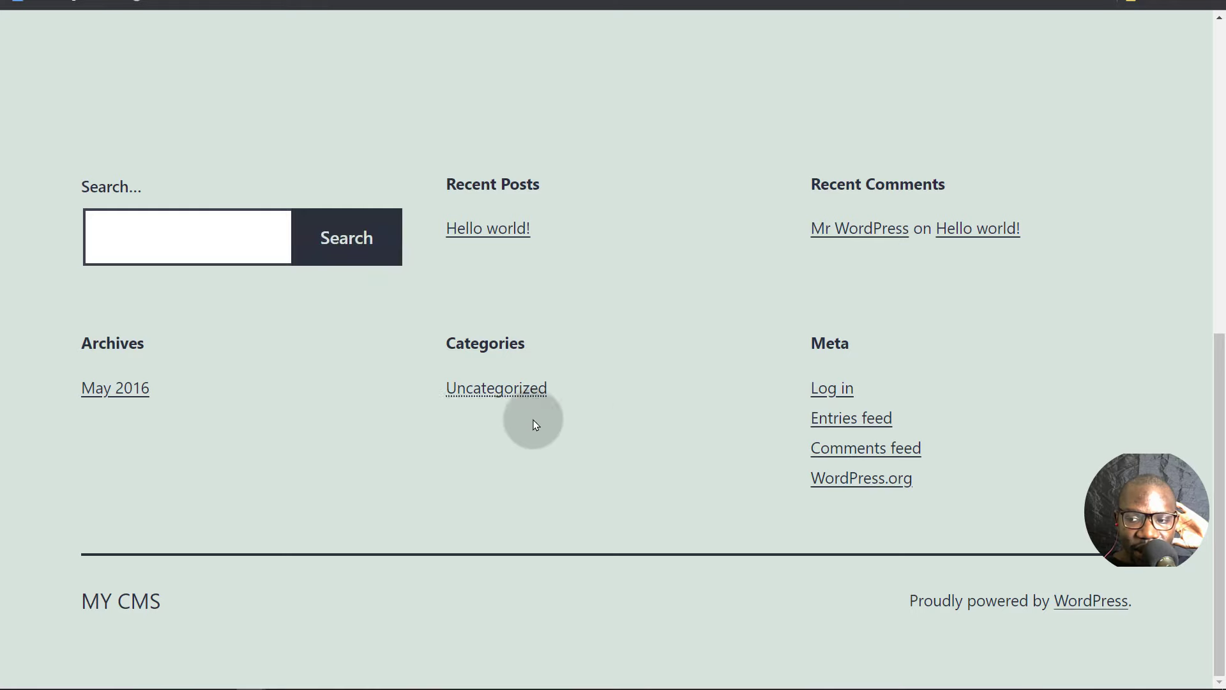
scroll(256, 325, "up", 6)
scroll(259, 326, "up", 2)
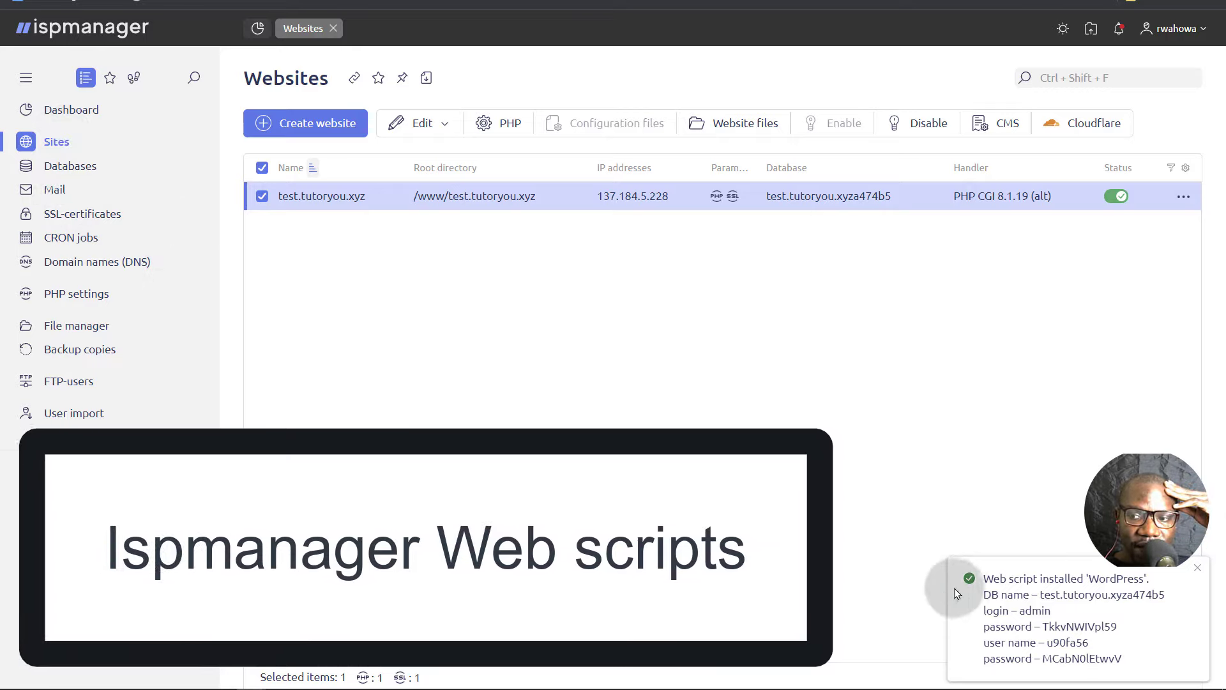
left_click_drag(979, 577, 1123, 658)
left_click(920, 479)
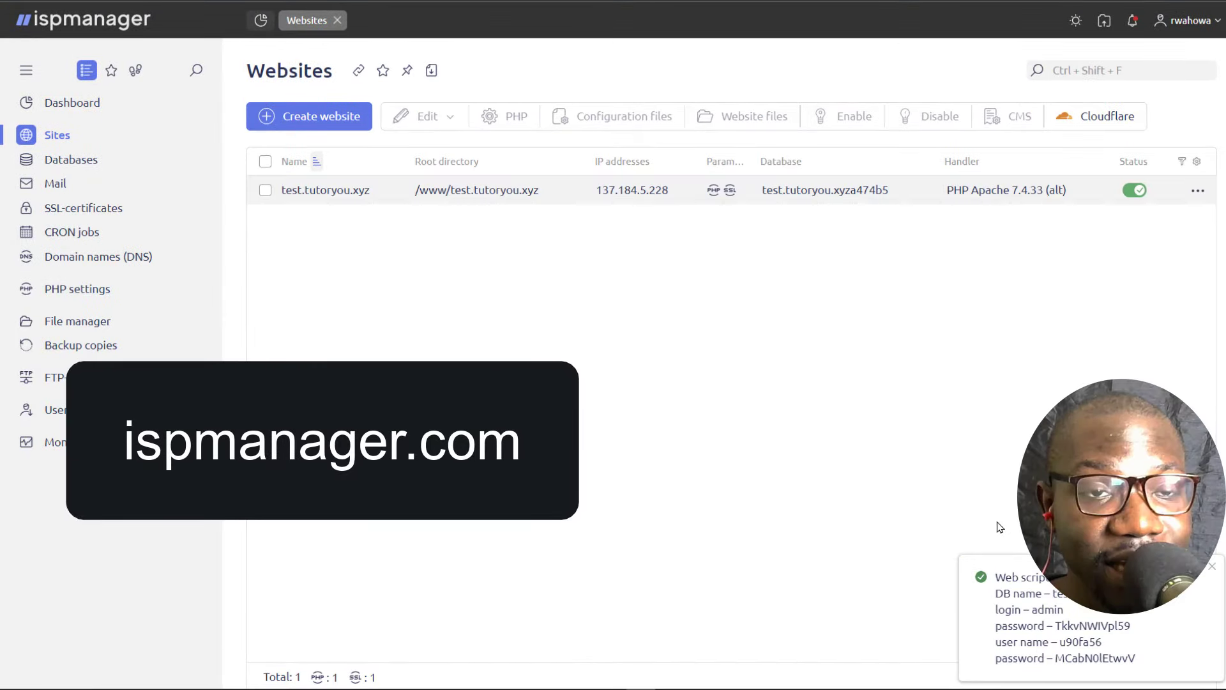